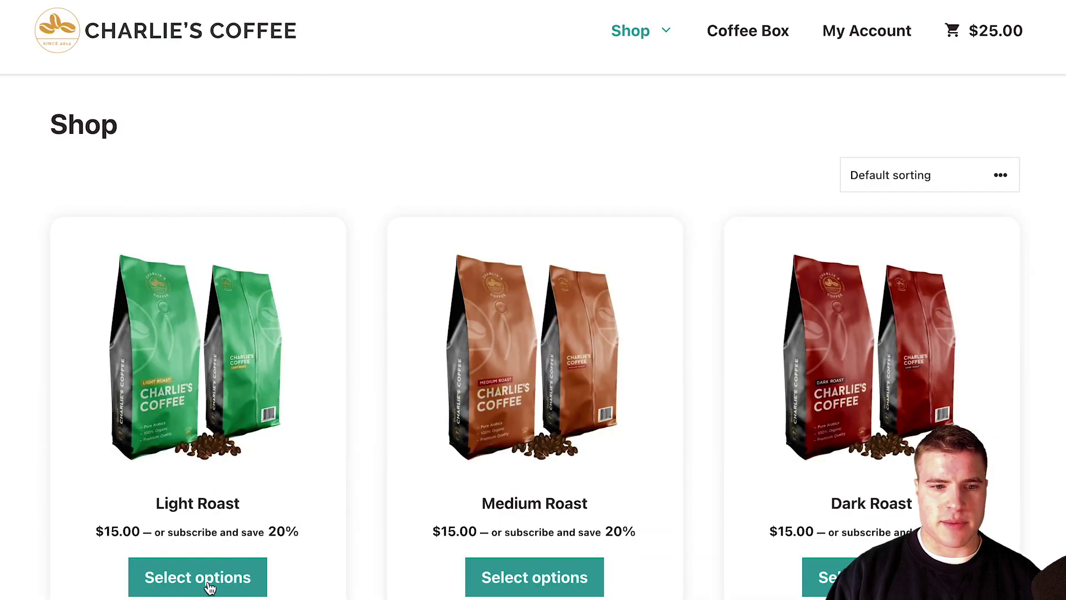
# - Add Light Roast to the cart from the Shop and check its added-to-cart notice
pyautogui.click(205, 581)
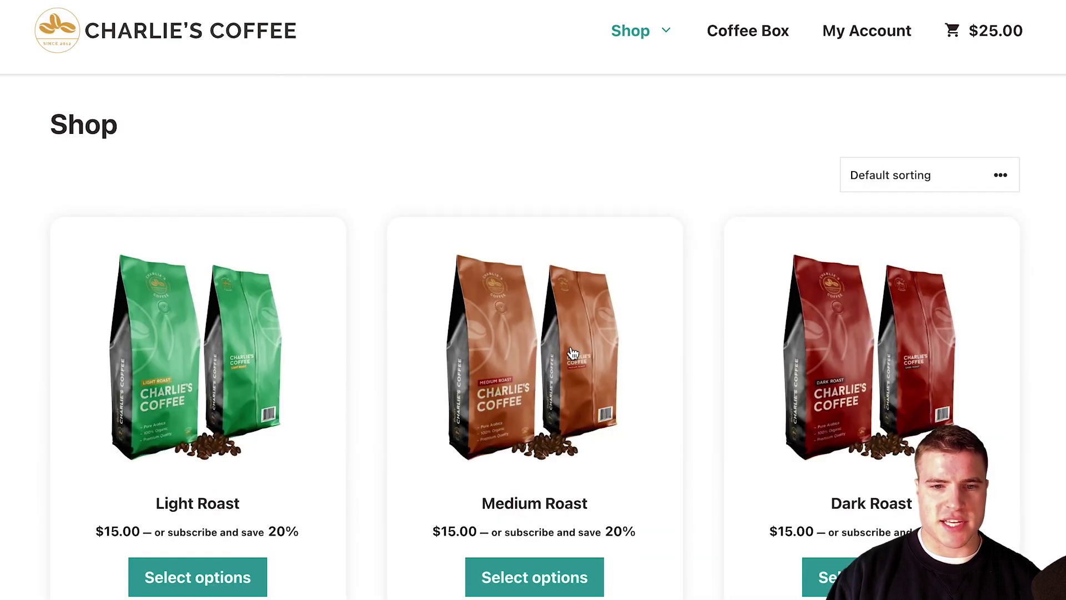
pyautogui.click(716, 275)
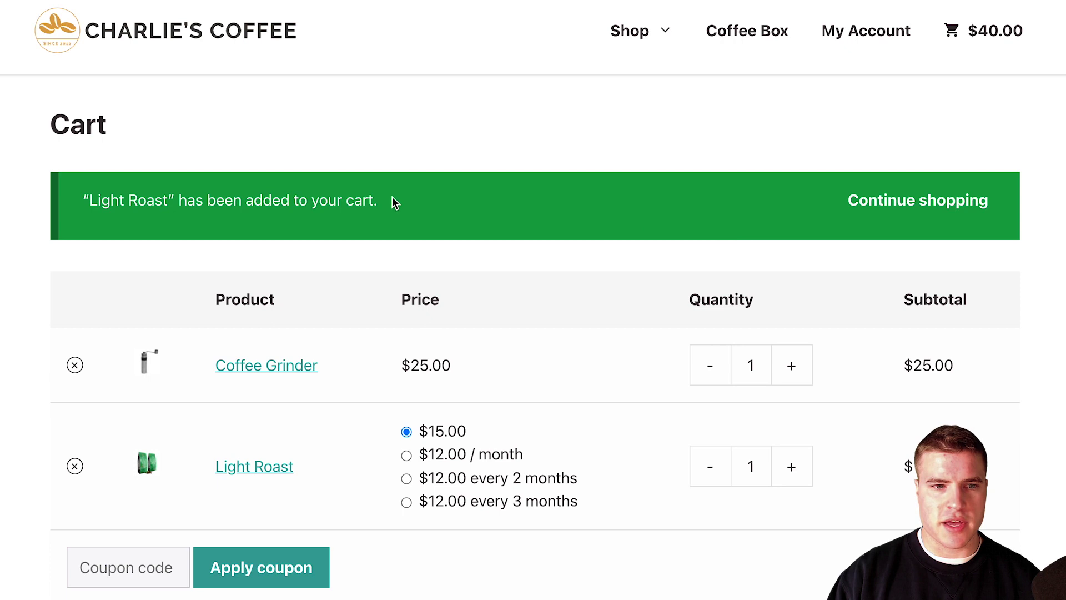
pyautogui.moveTo(392, 201); pyautogui.dragTo(82, 200)
pyautogui.click(451, 206)
pyautogui.scroll(-1, 472, 220)
pyautogui.scroll(-5, 482, 342)
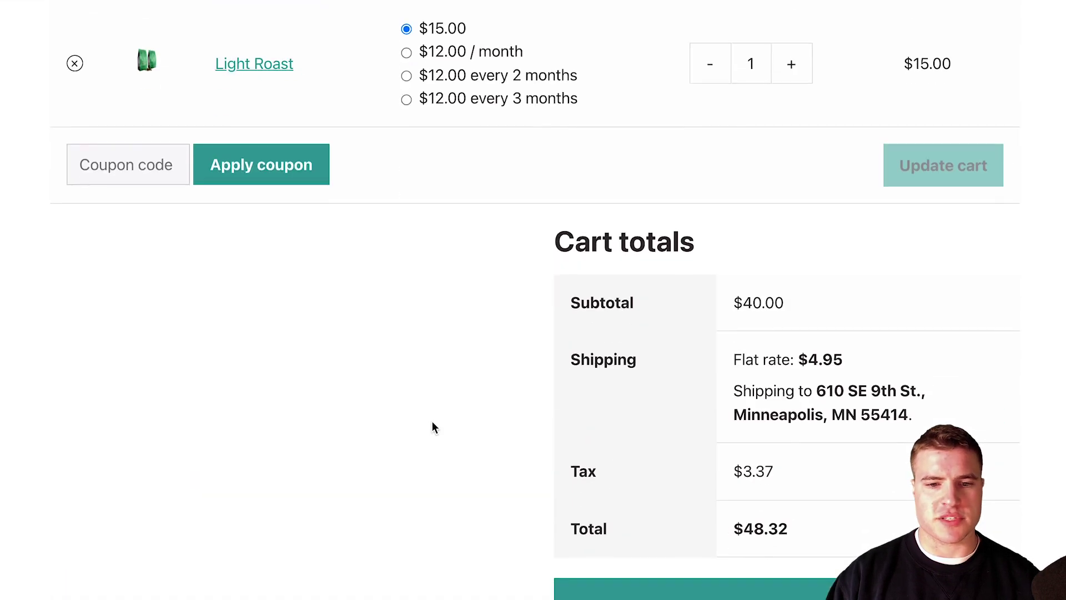
pyautogui.scroll(3, 427, 433)
pyautogui.scroll(2, 426, 430)
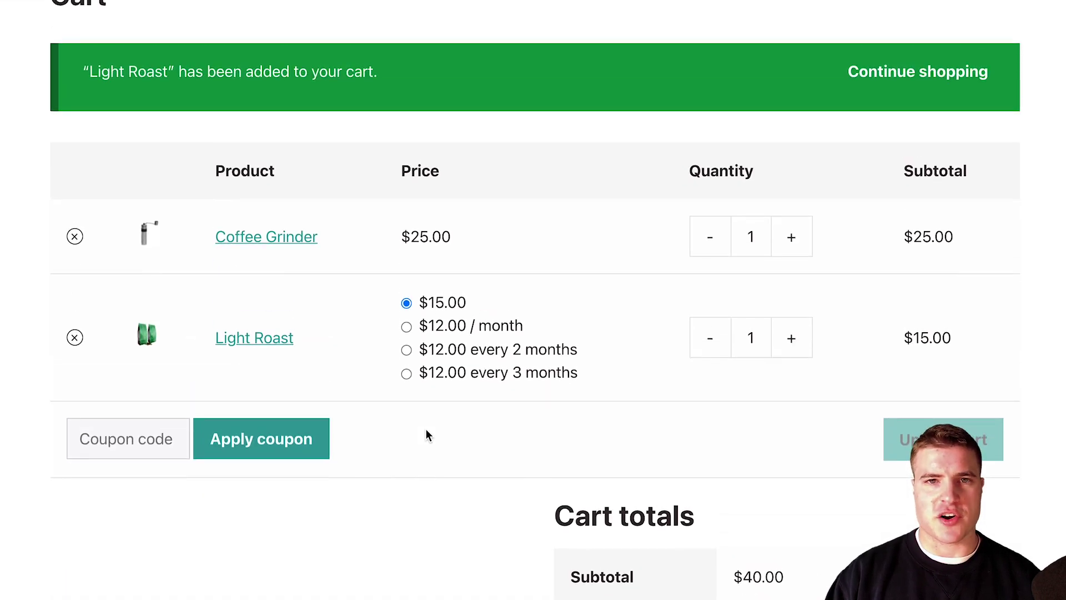
pyautogui.scroll(2, 425, 430)
pyautogui.scroll(1, 426, 435)
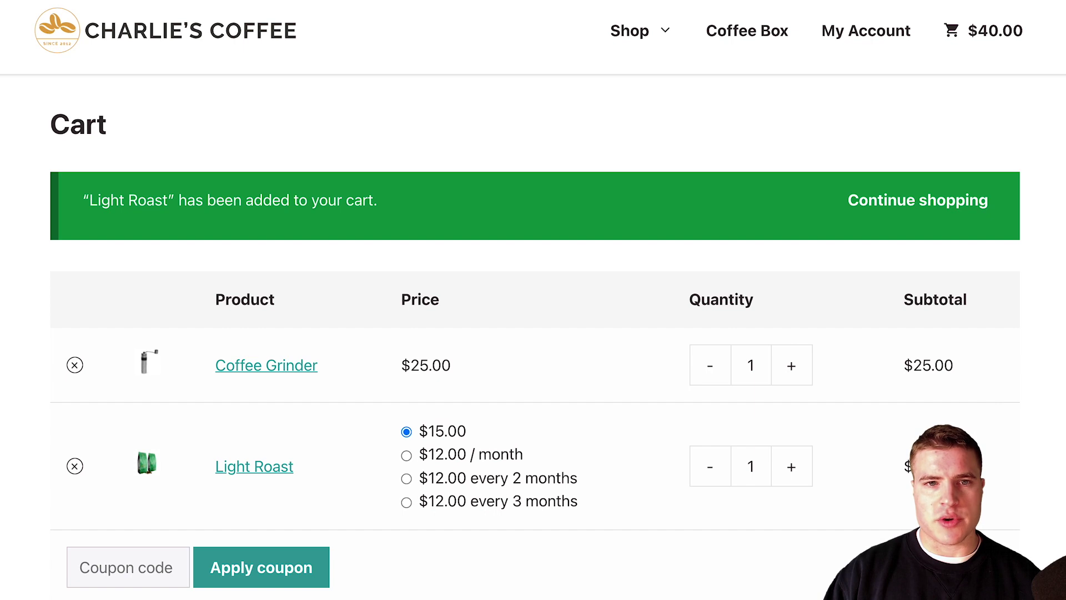
# - Sign up for the Starter plan on the Plans page and highlight its added-to-cart notice
pyautogui.write('plan')
pyautogui.press('Return')
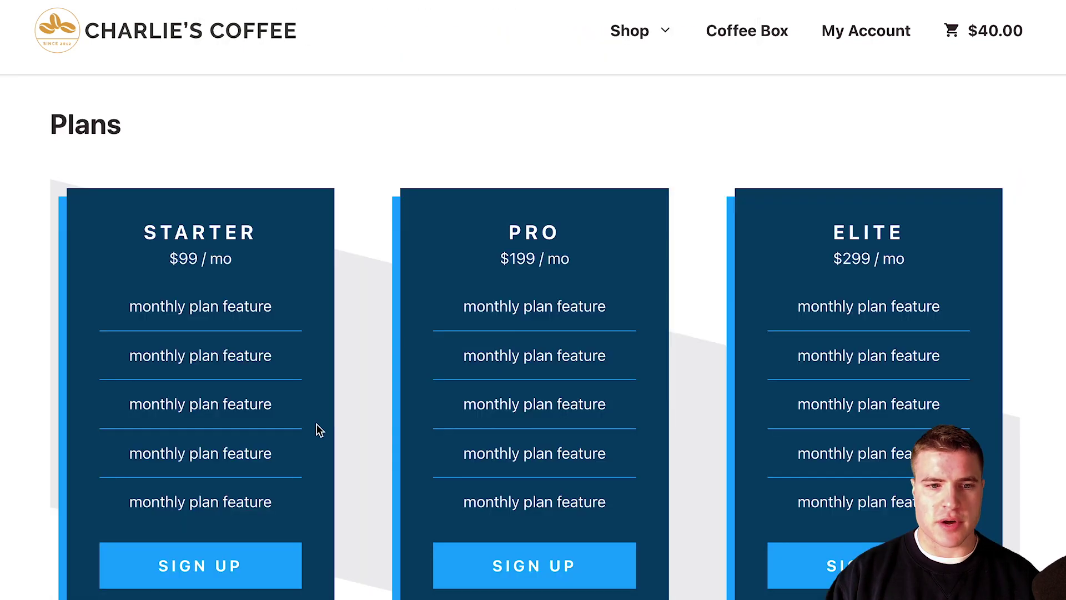
pyautogui.scroll(-2, 316, 431)
pyautogui.click(253, 492)
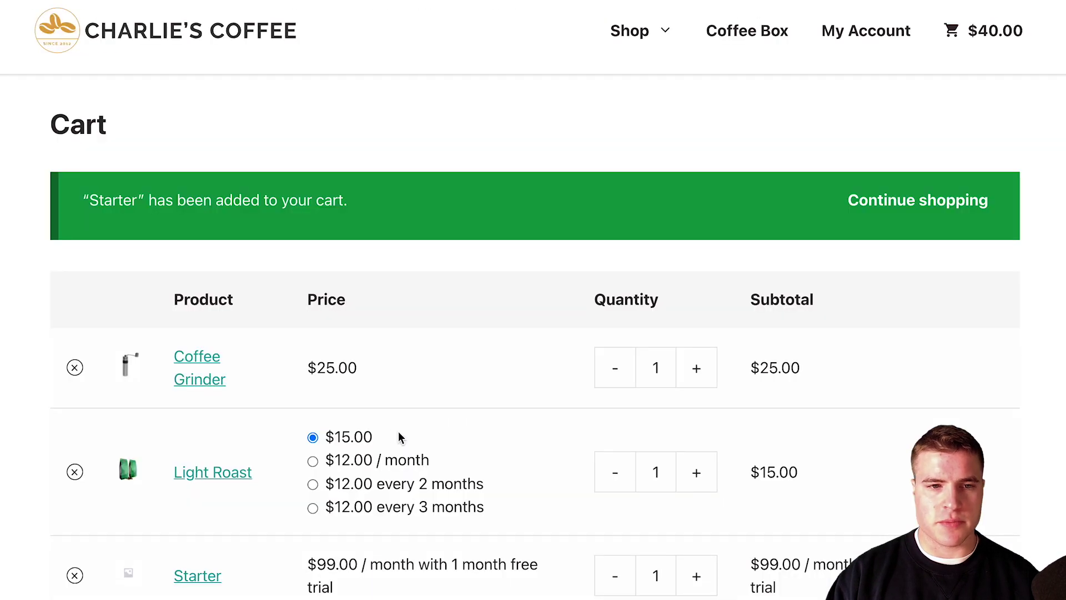
pyautogui.moveTo(356, 198); pyautogui.dragTo(79, 204)
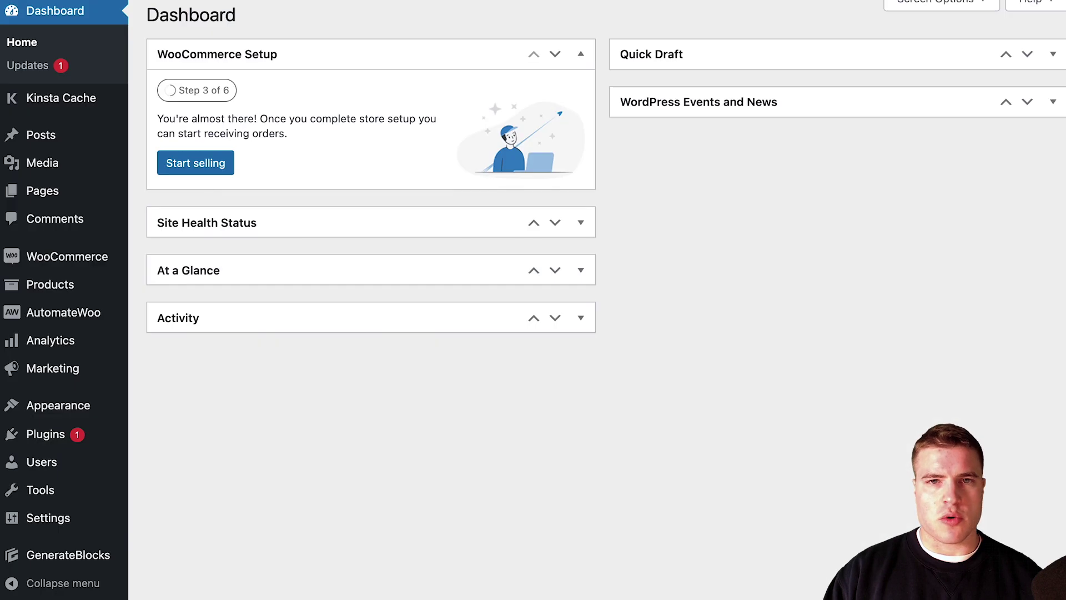
# - Search the plugin directory for 'code snippets', then install and activate Code Snippets
pyautogui.moveTo(85, 434)
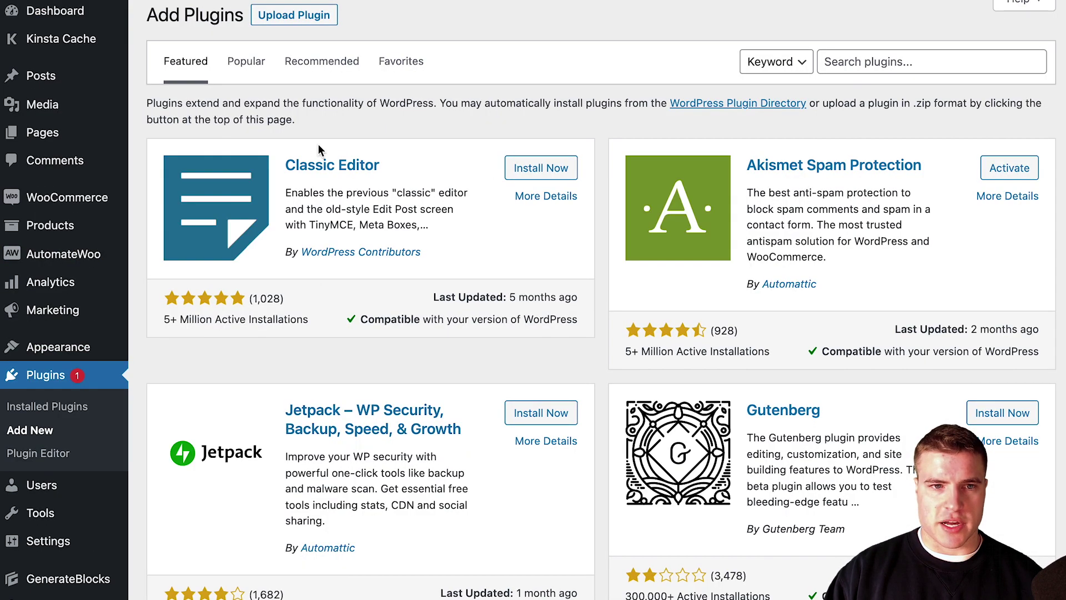
pyautogui.click(841, 63)
pyautogui.write('code snippets')
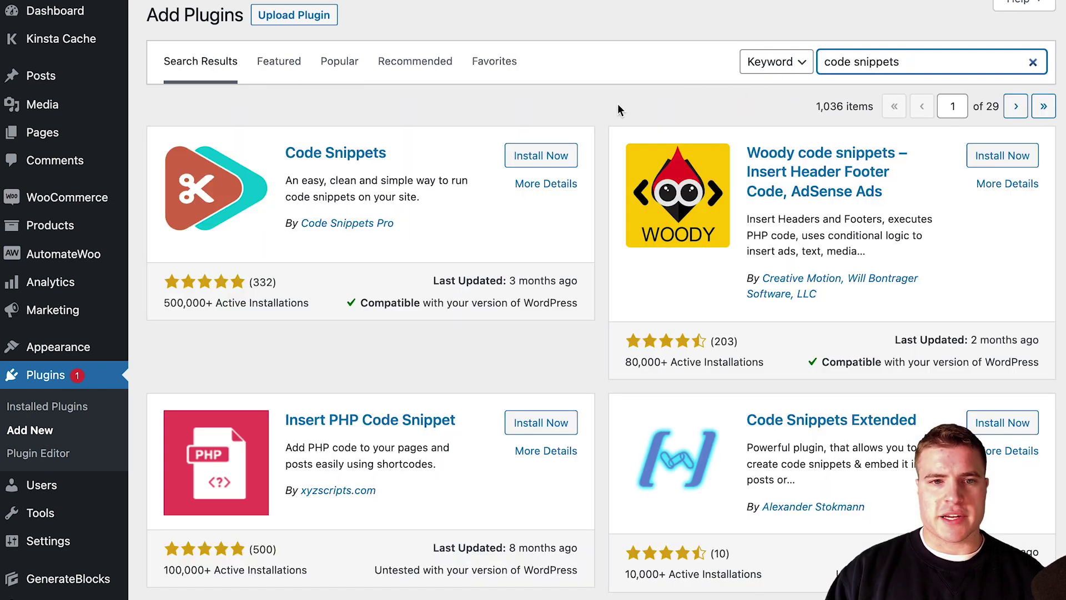
pyautogui.click(566, 158)
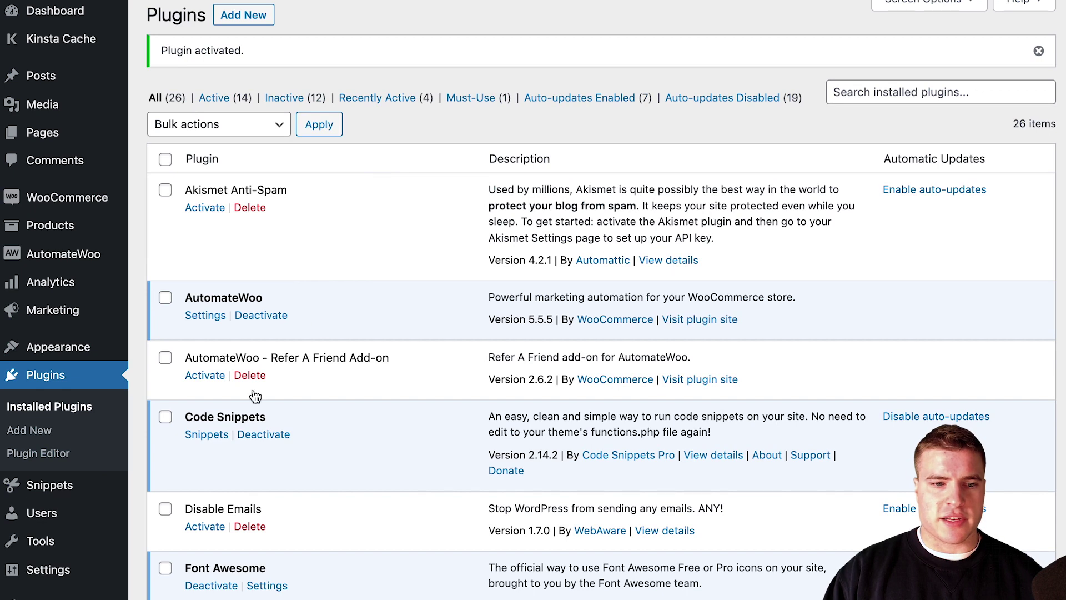
pyautogui.click(207, 434)
# - Create a snippet titled 'hide cart message from cart page' with the wc_add_to_cart_message_html add_filter line as code
pyautogui.click(256, 22)
pyautogui.click(401, 44)
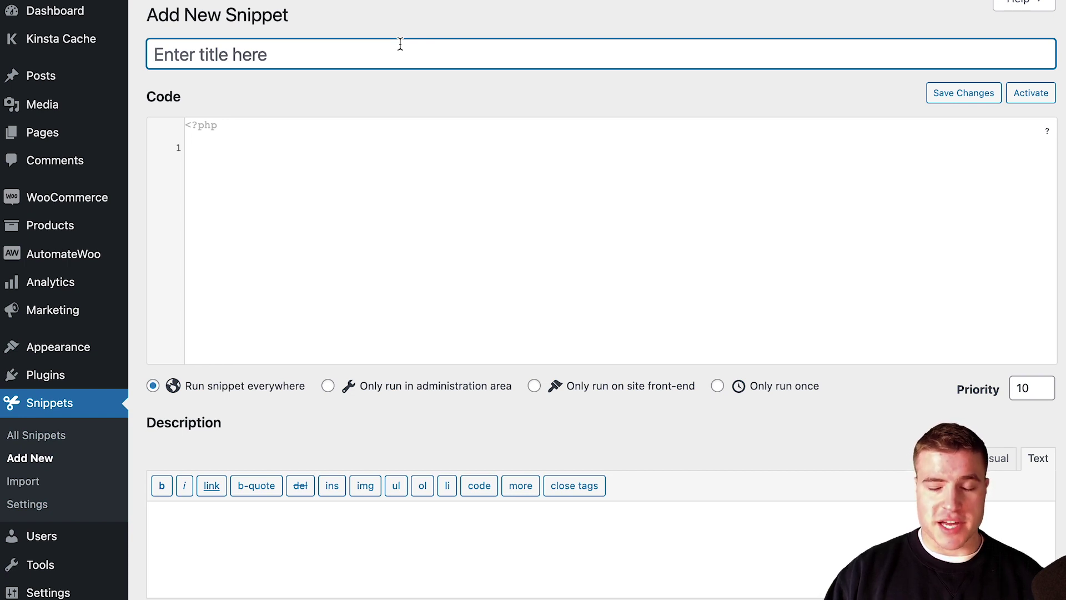
pyautogui.write('hide cart message')
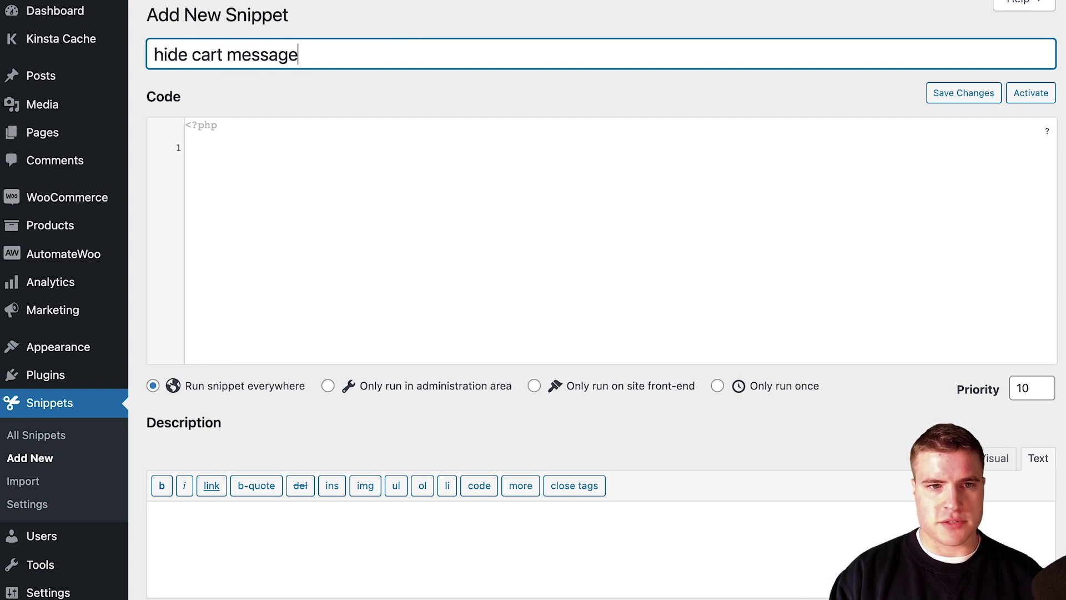
pyautogui.write(' from cart page')
pyautogui.press('Tab')
pyautogui.press('super+Tab')
pyautogui.press('super+Tab')
pyautogui.press('super+Tab')
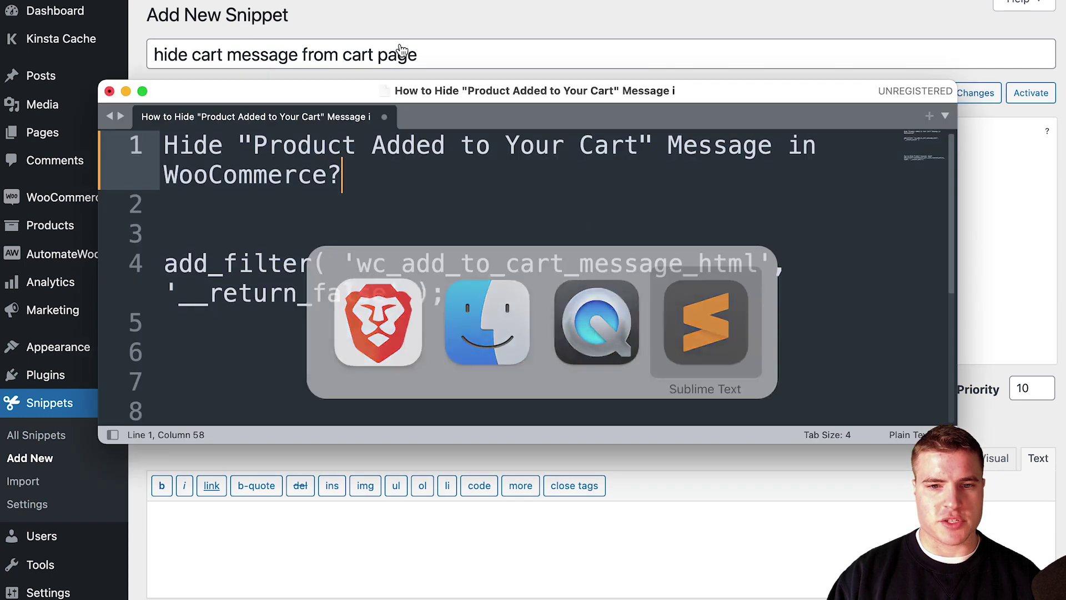
pyautogui.moveTo(483, 293); pyautogui.dragTo(158, 254)
pyautogui.press('super+c')
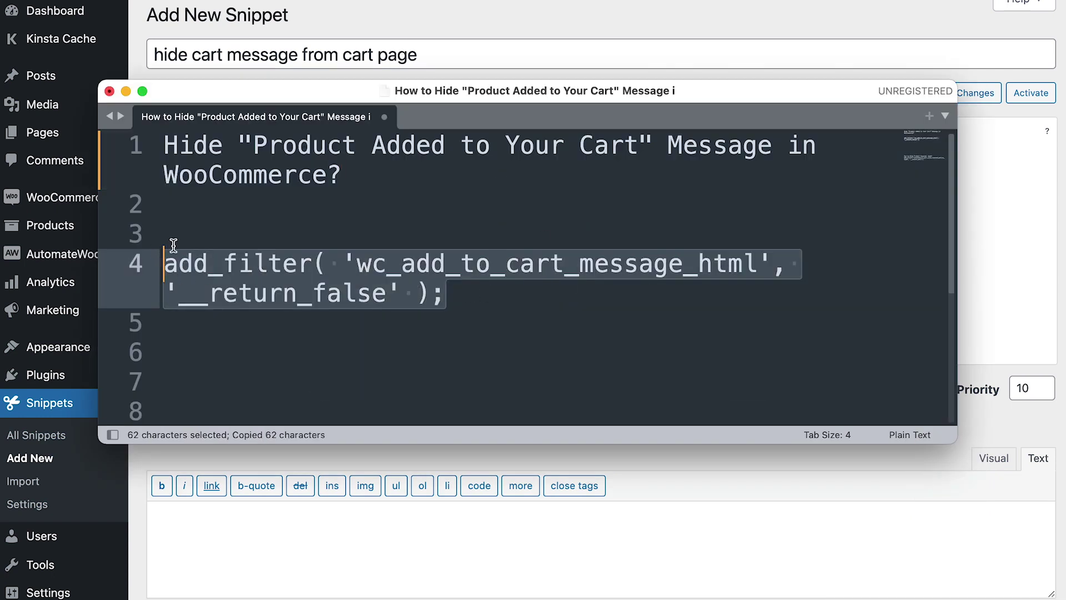
pyautogui.click(365, 41)
pyautogui.click(358, 178)
pyautogui.press('super+v')
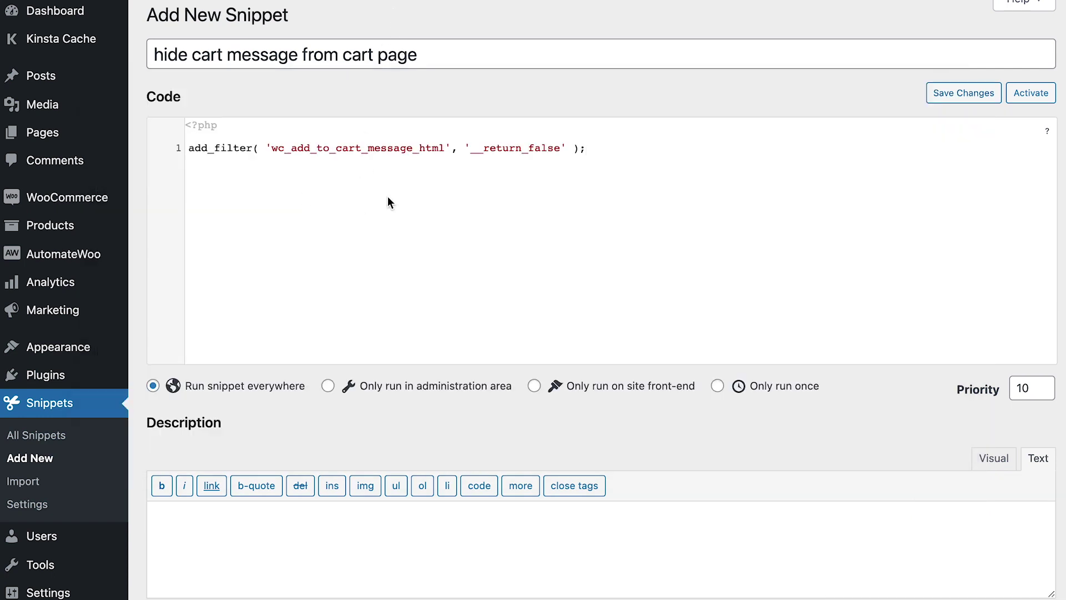
# - Replace the title with the heading Hide "Product Added to Your Cart" Message in WooCommerce? from the notes
pyautogui.press('super+Tab')
pyautogui.moveTo(341, 177); pyautogui.dragTo(163, 145)
pyautogui.press('super+c')
pyautogui.click(452, 54)
pyautogui.press('super+a')
pyautogui.press('super+v')
pyautogui.click(465, 202)
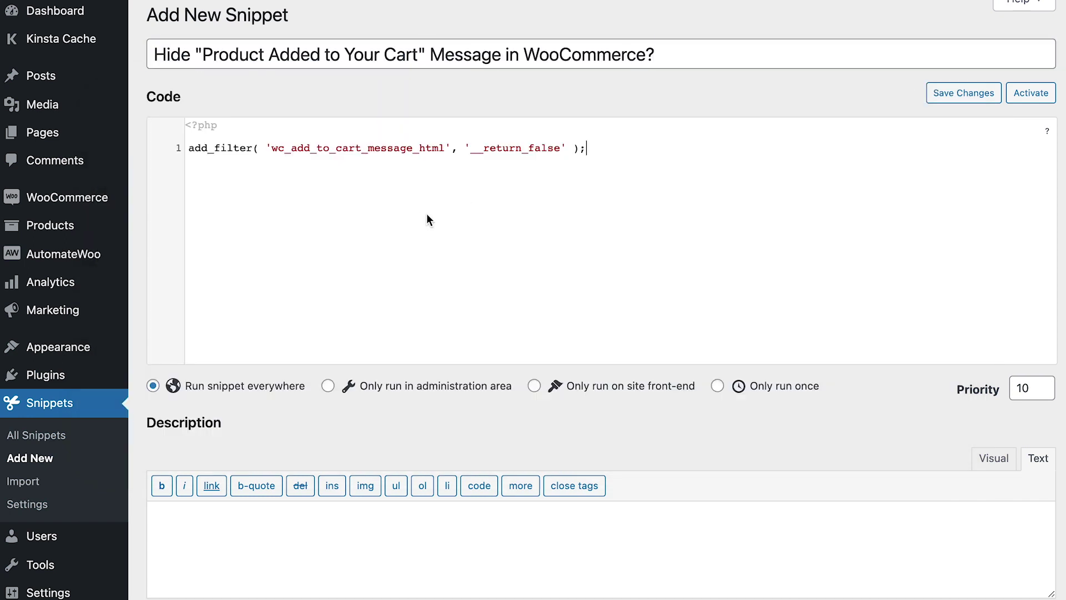
pyautogui.press('super+Tab')
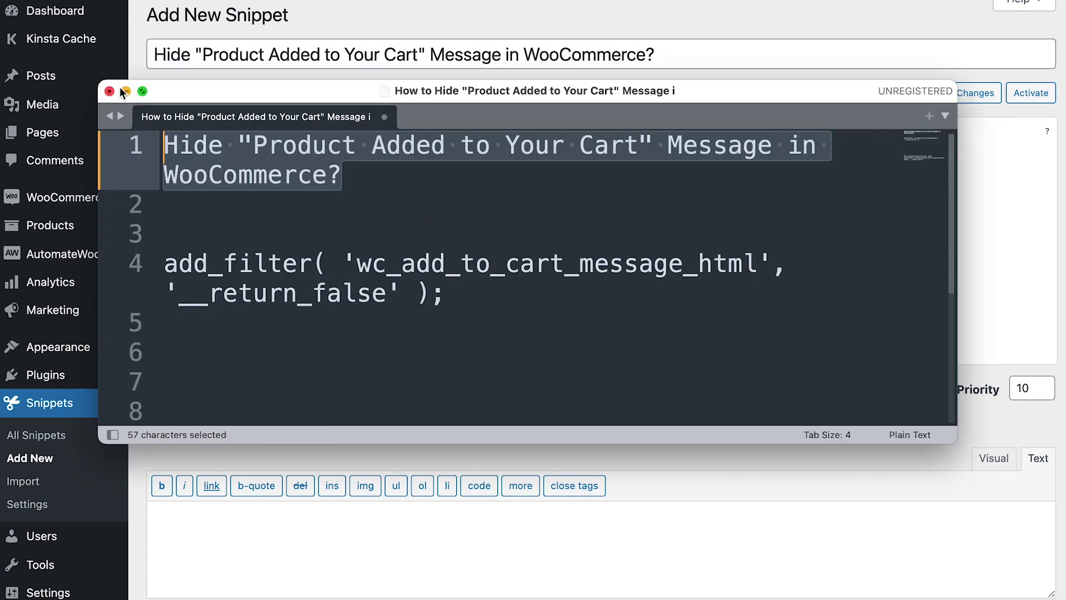
pyautogui.click(125, 90)
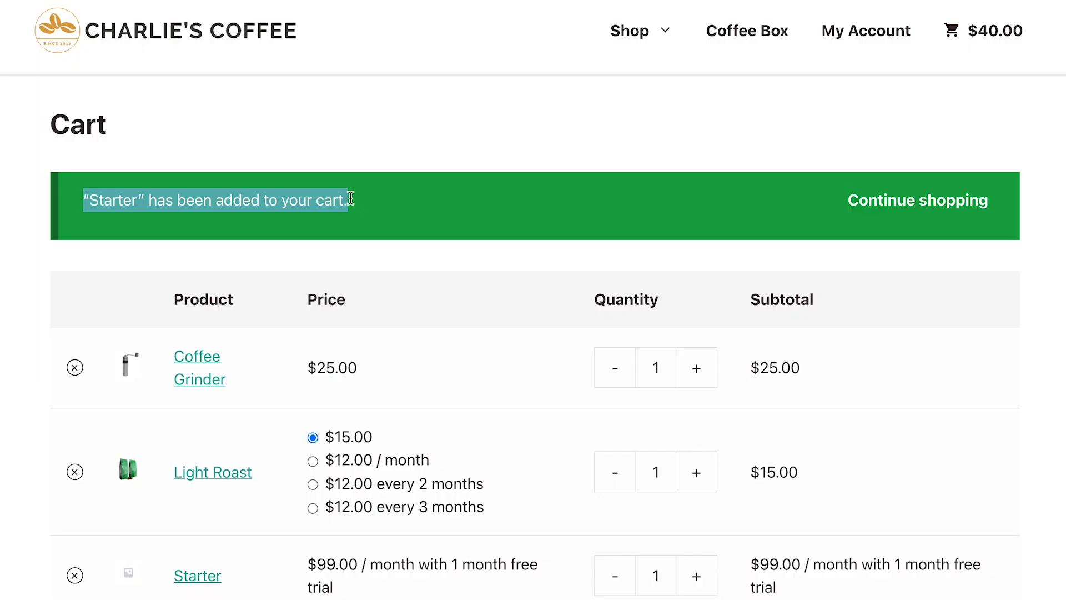
# - Save and activate the hide-cart-message snippet
pyautogui.click(347, 198)
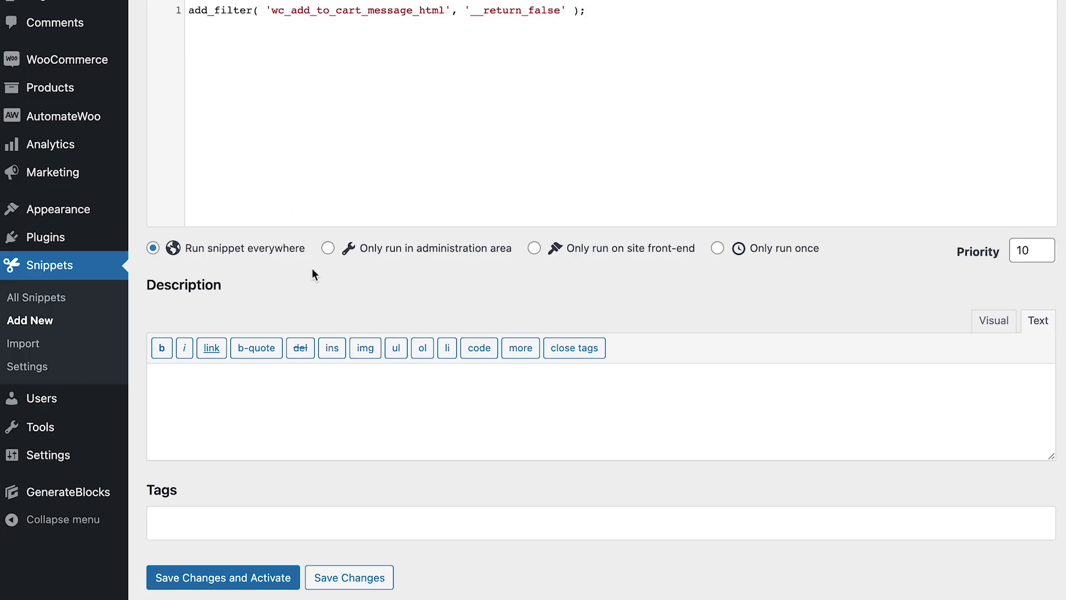
pyautogui.click(250, 571)
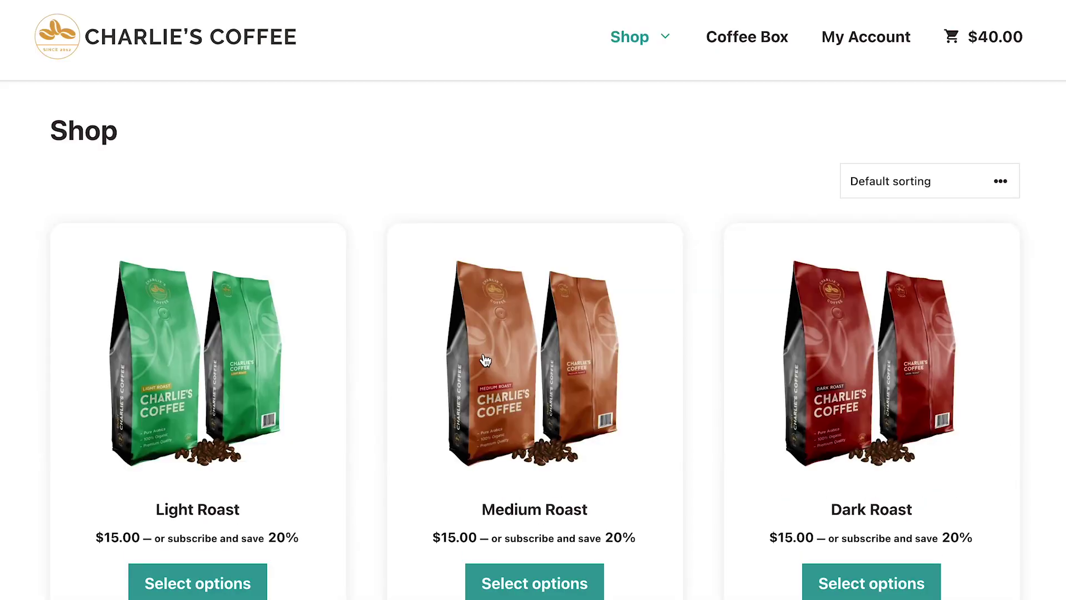
# - Add Dark Roast to the cart with no added-to-cart notice, then open Light Roast Subscription
pyautogui.scroll(-5, 478, 276)
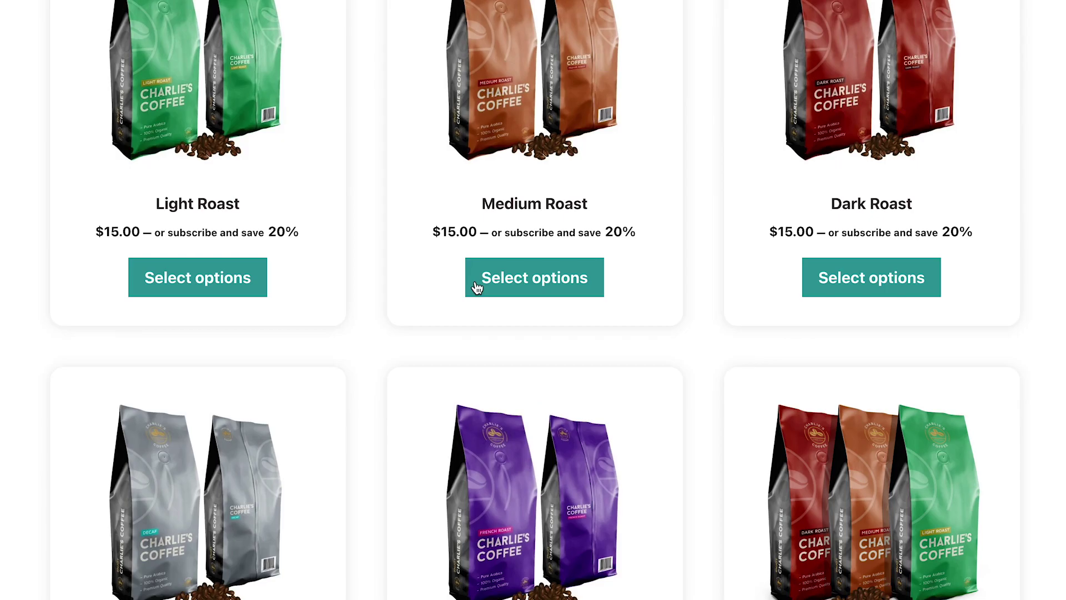
pyautogui.scroll(1, 555, 277)
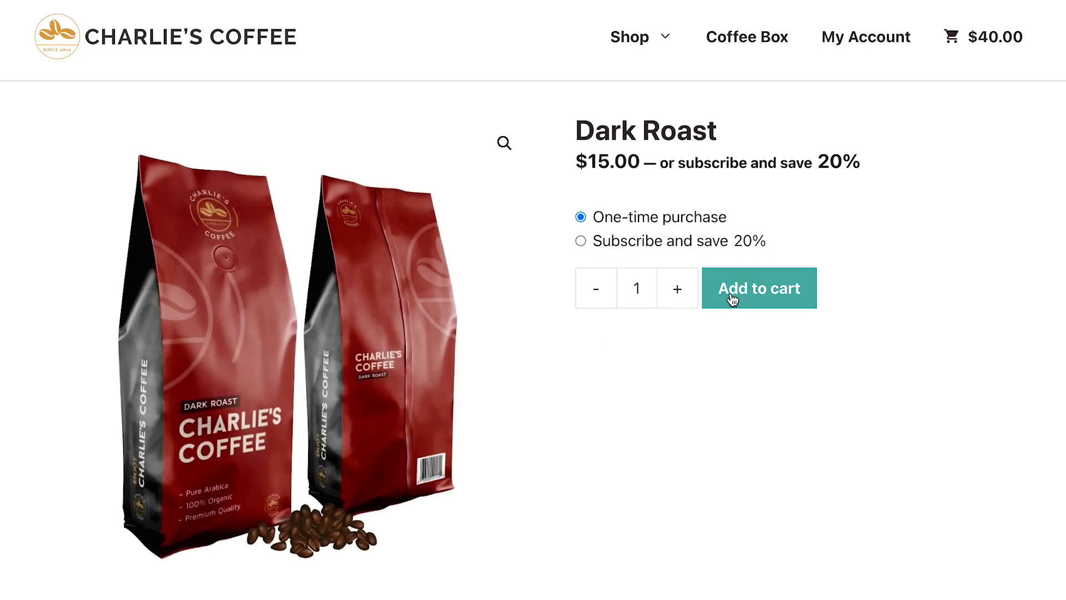
pyautogui.click(733, 300)
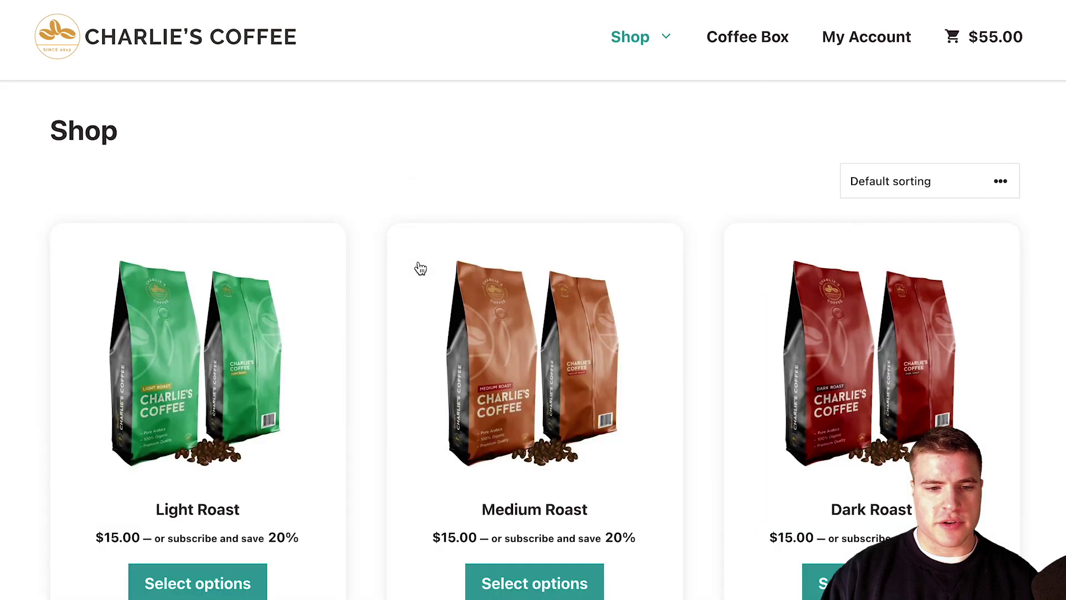
pyautogui.scroll(-10, 418, 269)
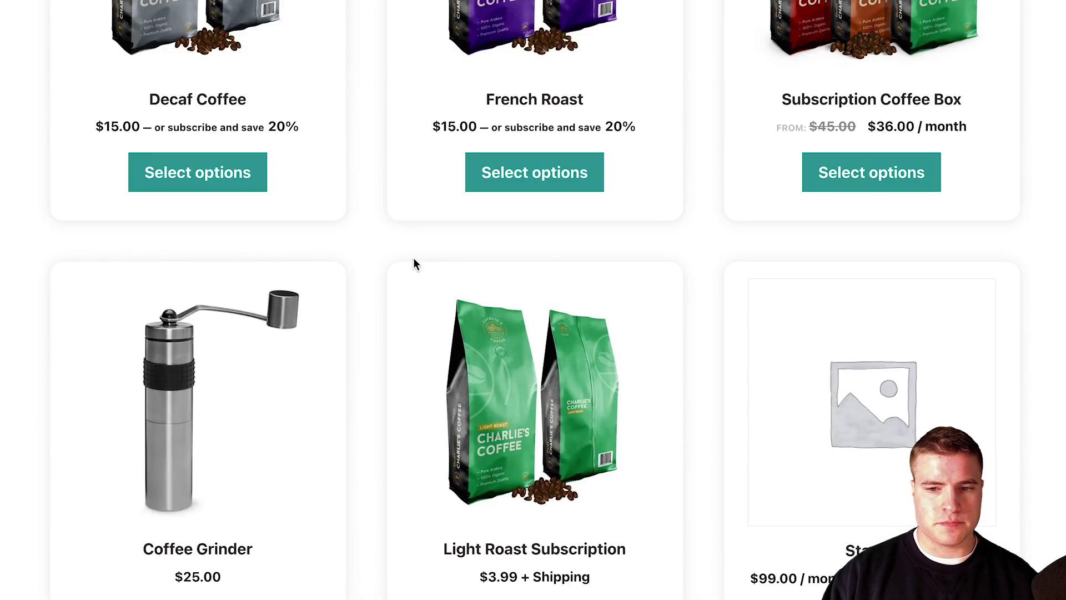
pyautogui.click(508, 379)
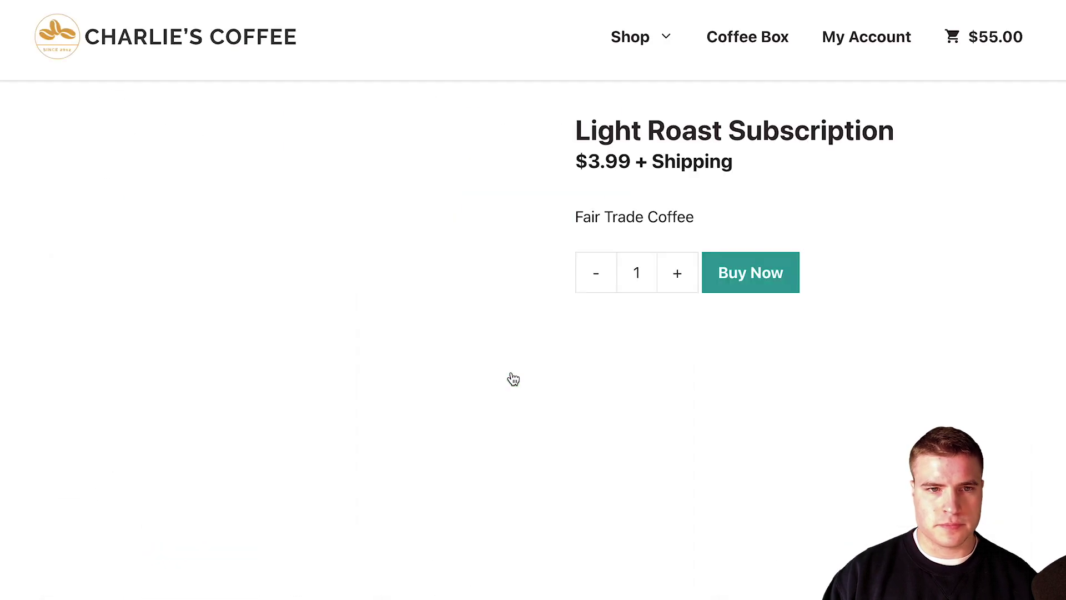
# - Add the Light Roast Subscription to the cart and open the Medium Roast product page
pyautogui.click(725, 284)
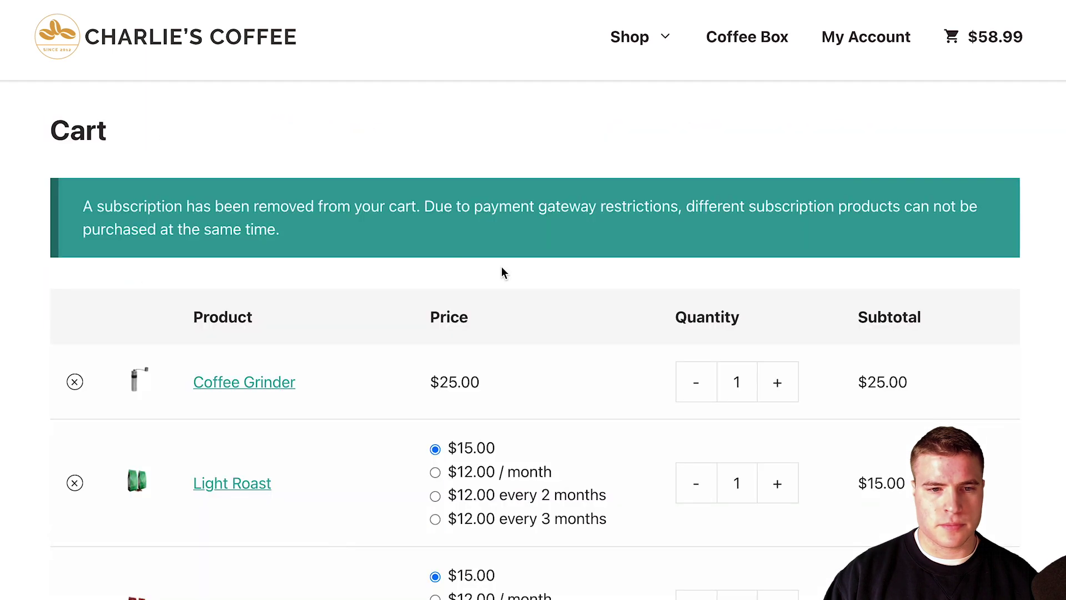
pyautogui.moveTo(335, 227); pyautogui.dragTo(88, 192)
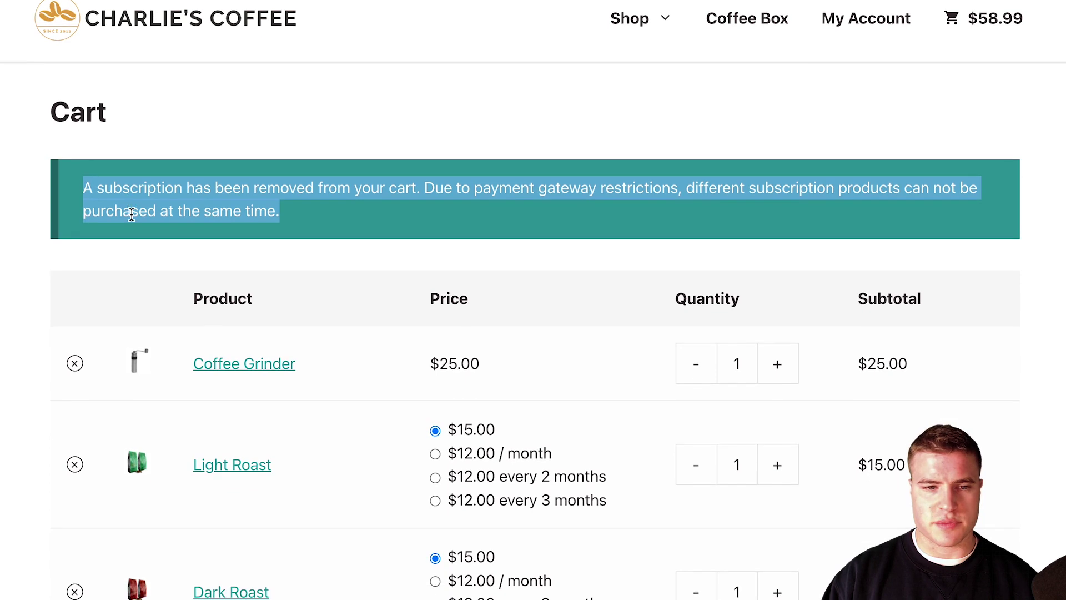
pyautogui.click(156, 36)
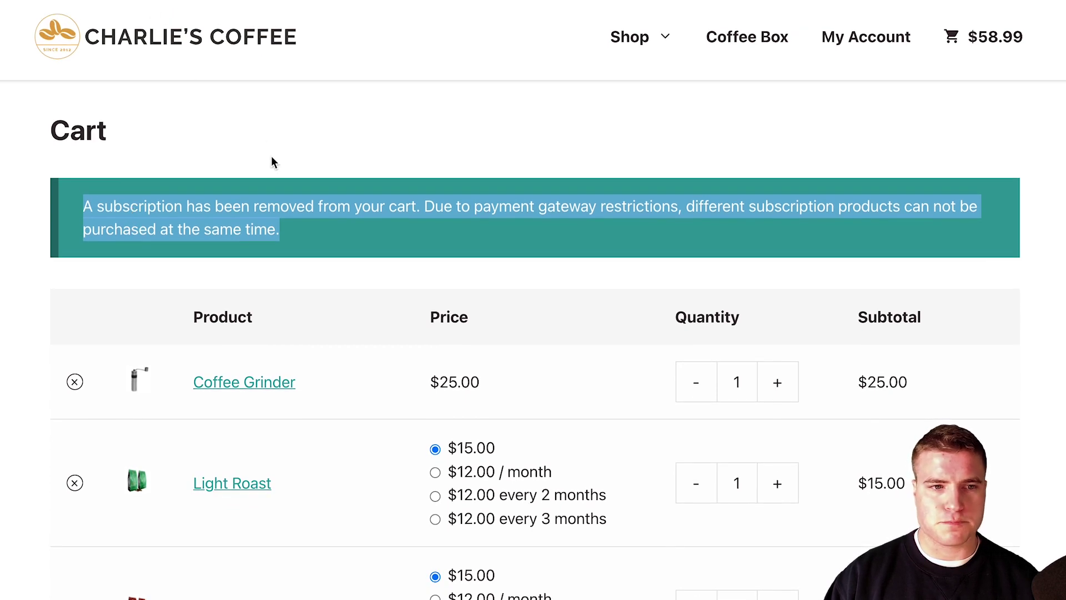
pyautogui.scroll(-2, 344, 197)
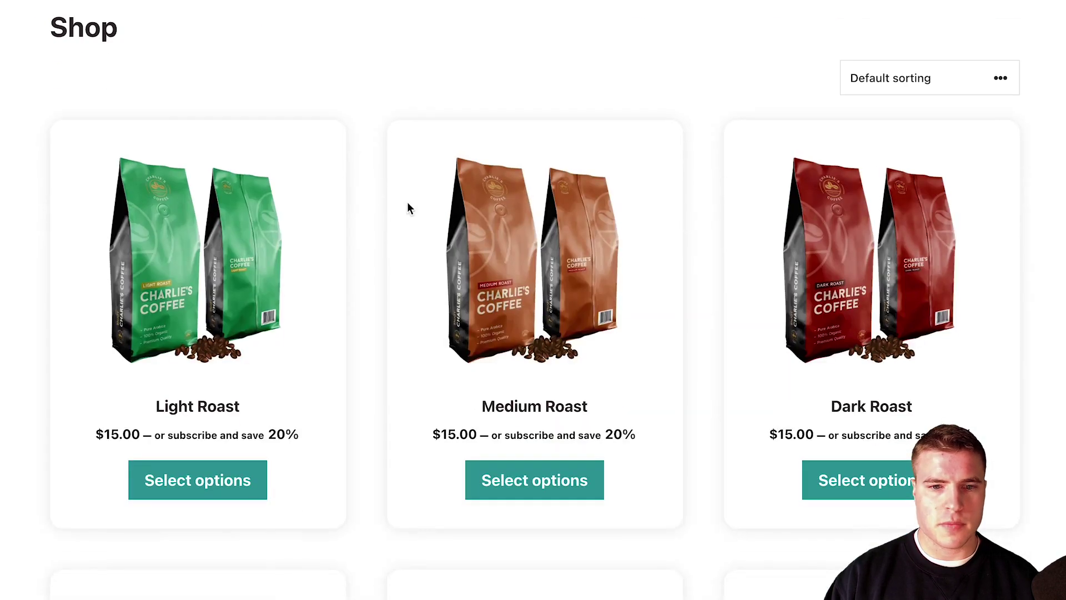
pyautogui.click(471, 339)
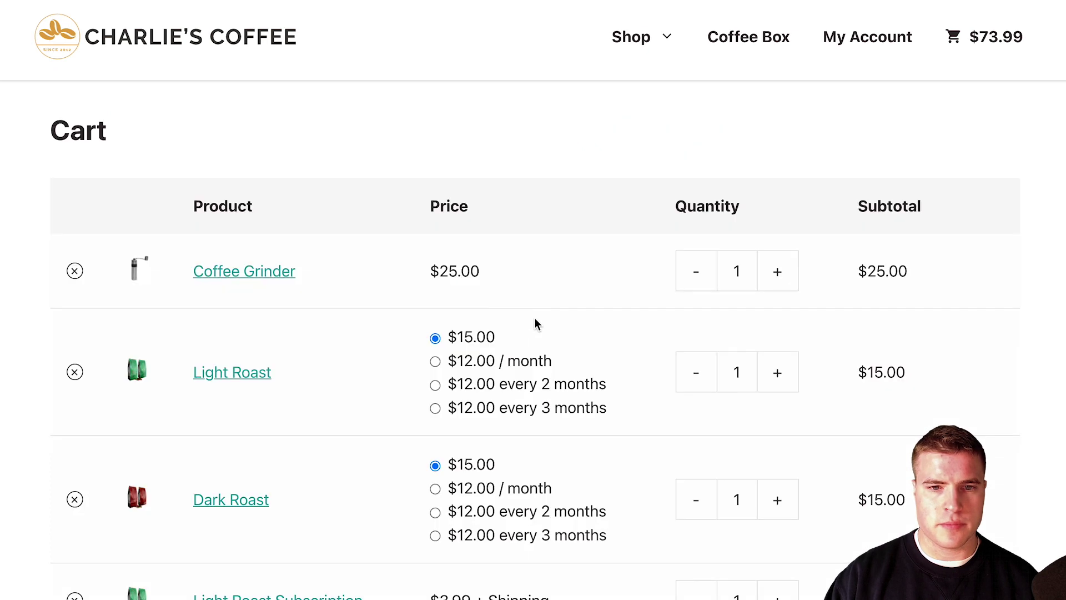
# - Add another Coffee Grinder, then remove it from the cart to show its 'removed. Undo?' notice
pyautogui.scroll(-1, 533, 324)
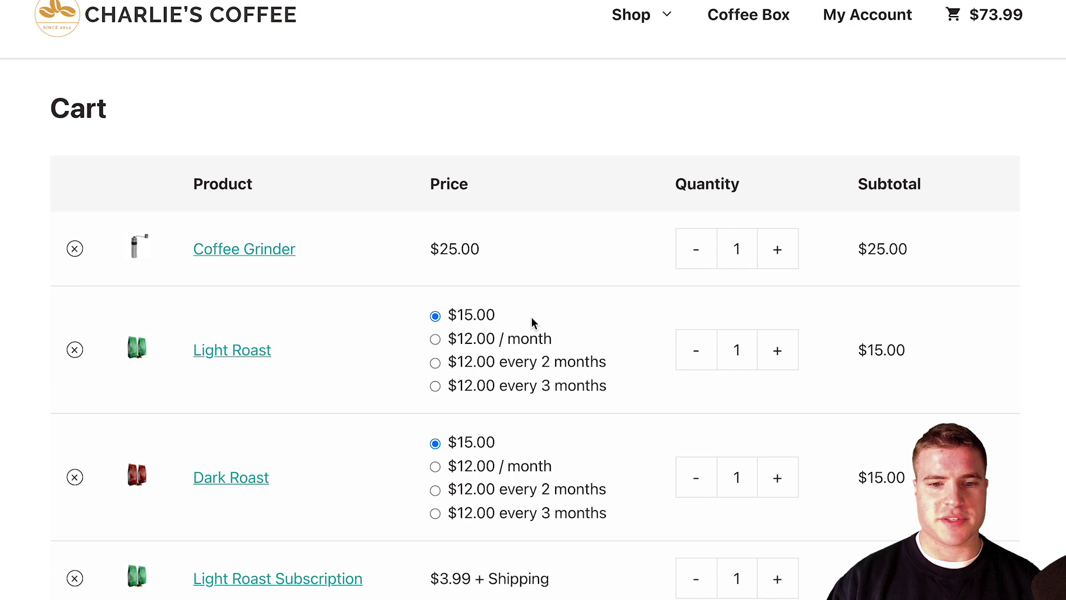
pyautogui.scroll(-1, 531, 322)
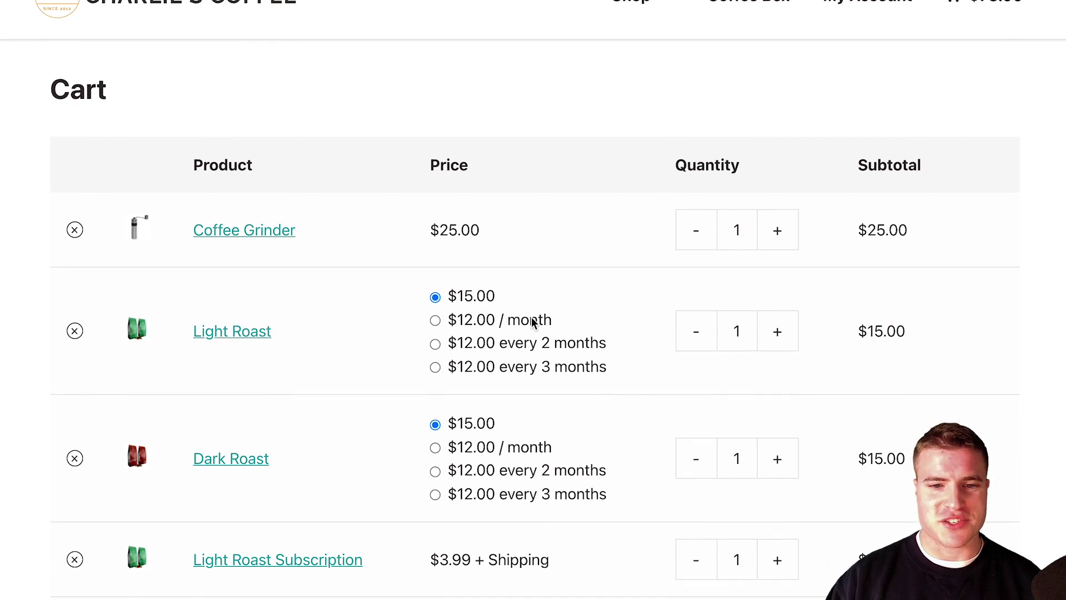
pyautogui.click(265, 232)
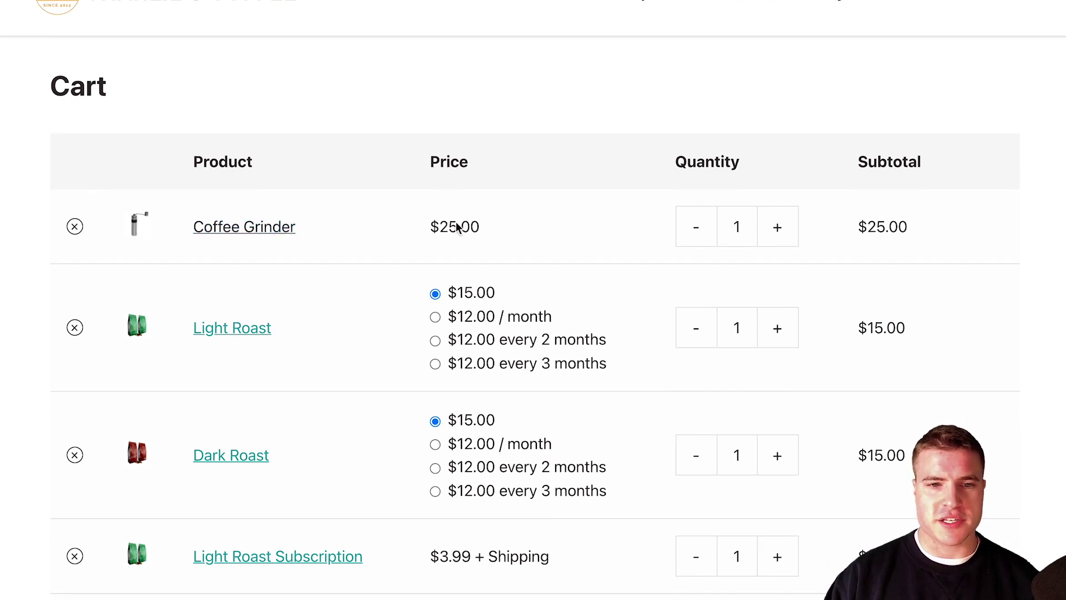
pyautogui.click(745, 217)
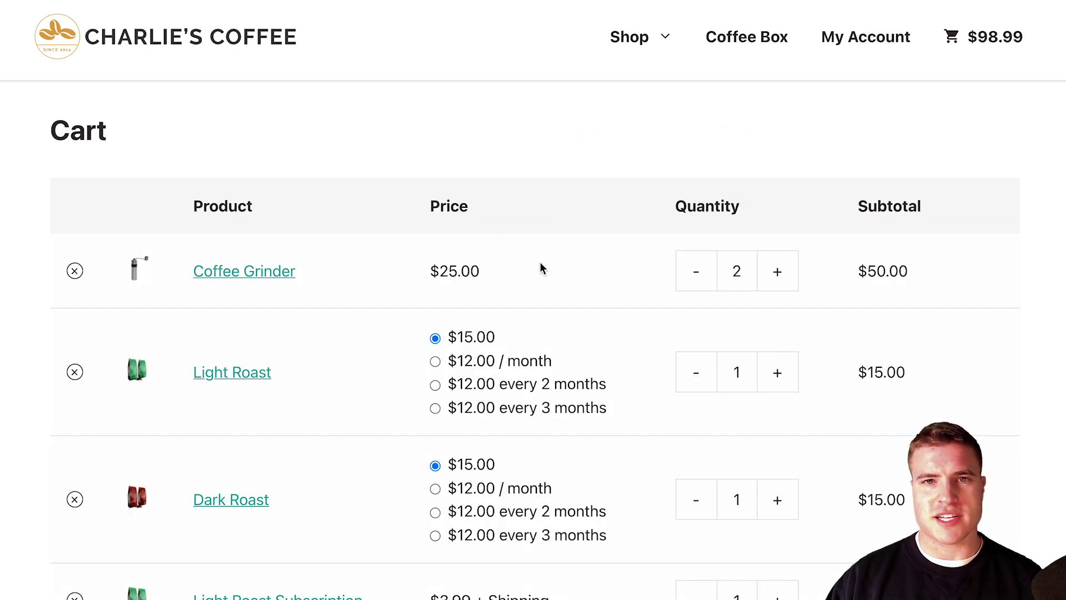
pyautogui.click(75, 272)
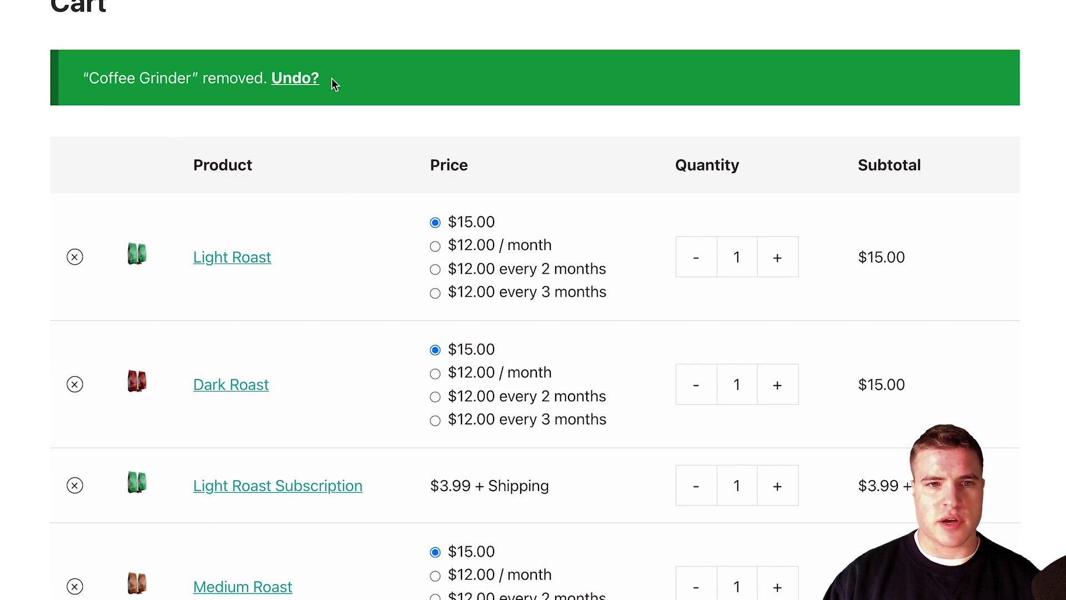
pyautogui.scroll(1, 331, 83)
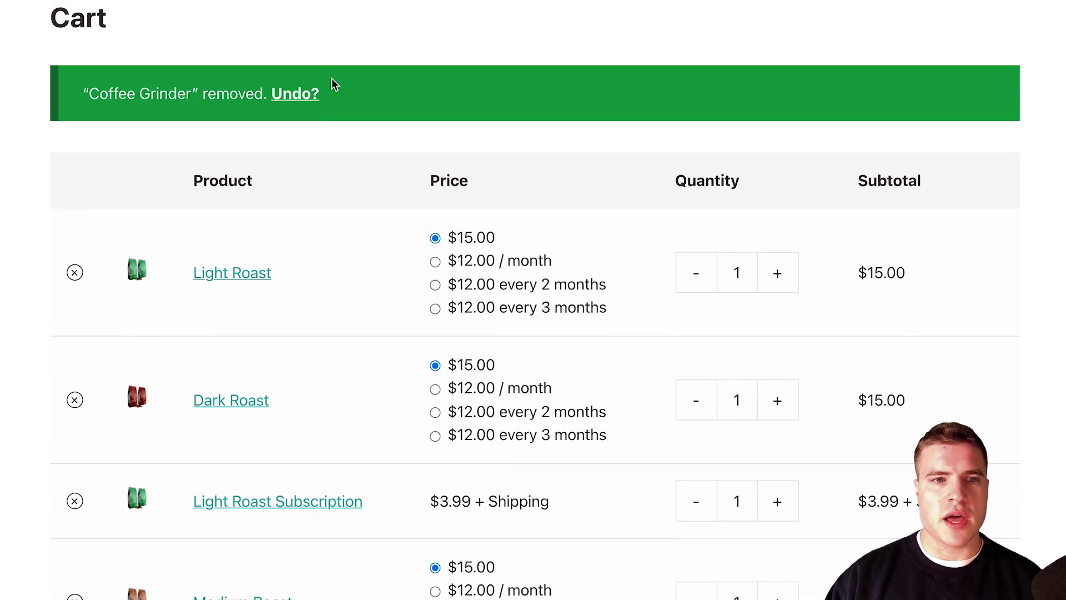
pyautogui.moveTo(344, 101); pyautogui.dragTo(83, 95)
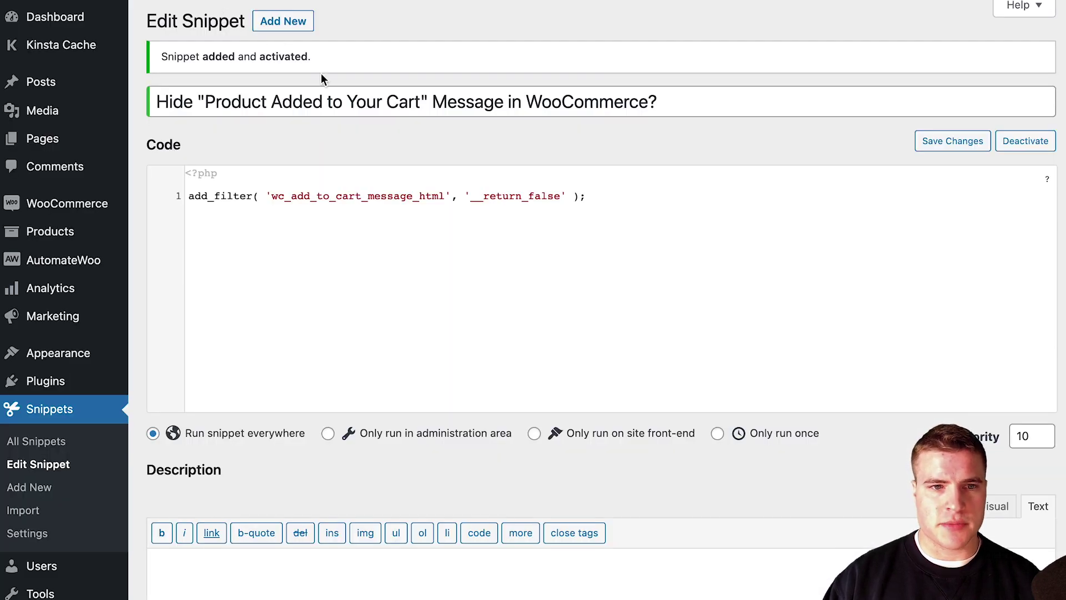
# - Add blank lines after the first filter and copy the removed-notice add_filter line from the notes
pyautogui.click(612, 196)
pyautogui.press('Return')
pyautogui.press('Return')
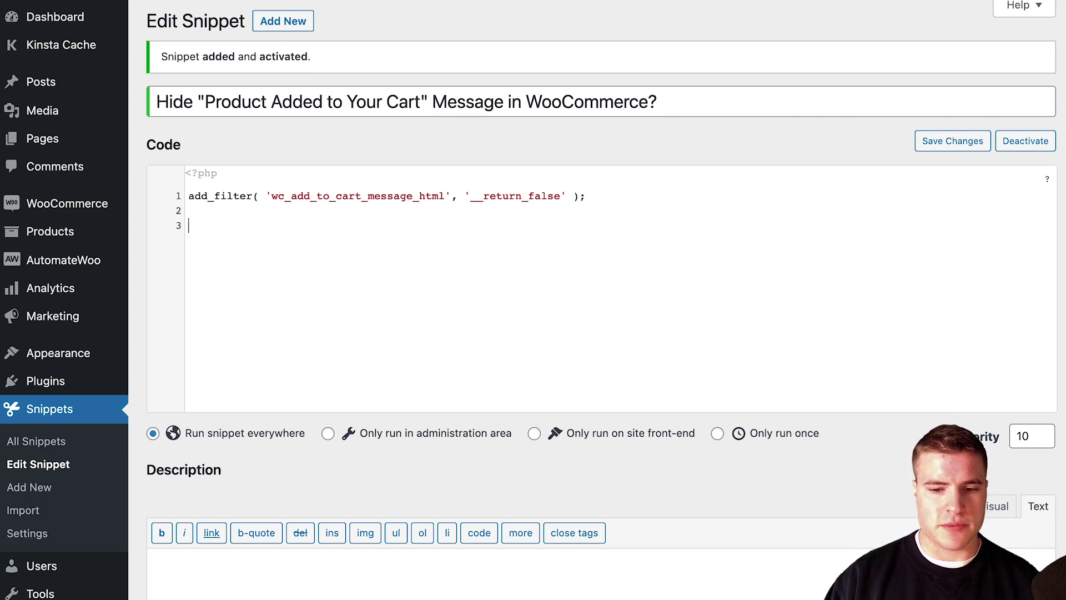
pyautogui.press('super+Tab')
pyautogui.scroll(-5, 481, 333)
pyautogui.moveTo(521, 415); pyautogui.dragTo(162, 386)
pyautogui.press('super+c')
pyautogui.press('super+Tab')
# - Paste the woocommerce_cart_item_removed_notice_type filter onto line 6 and save the snippet
pyautogui.click(351, 252)
pyautogui.press('Return')
pyautogui.press('Return')
pyautogui.press('Return')
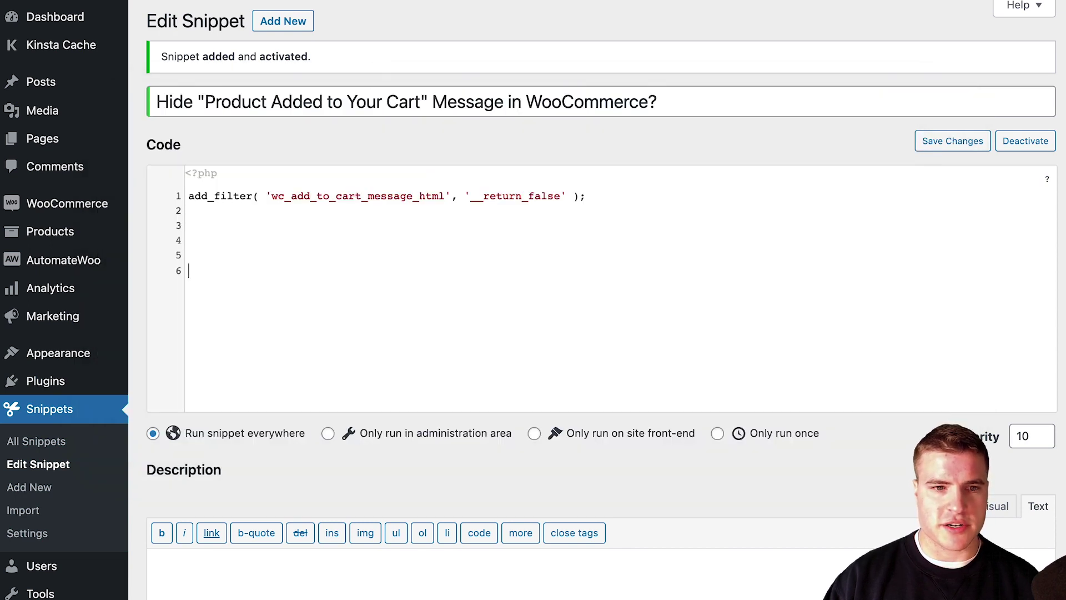
pyautogui.press('super+v')
pyautogui.click(315, 251)
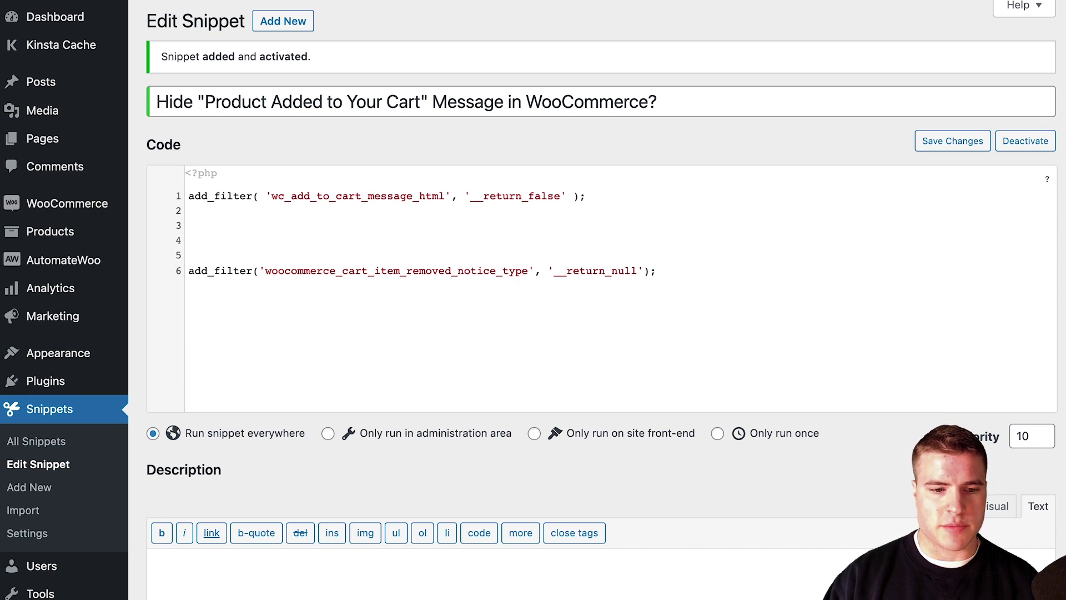
pyautogui.hotkey('ctrl', 's')
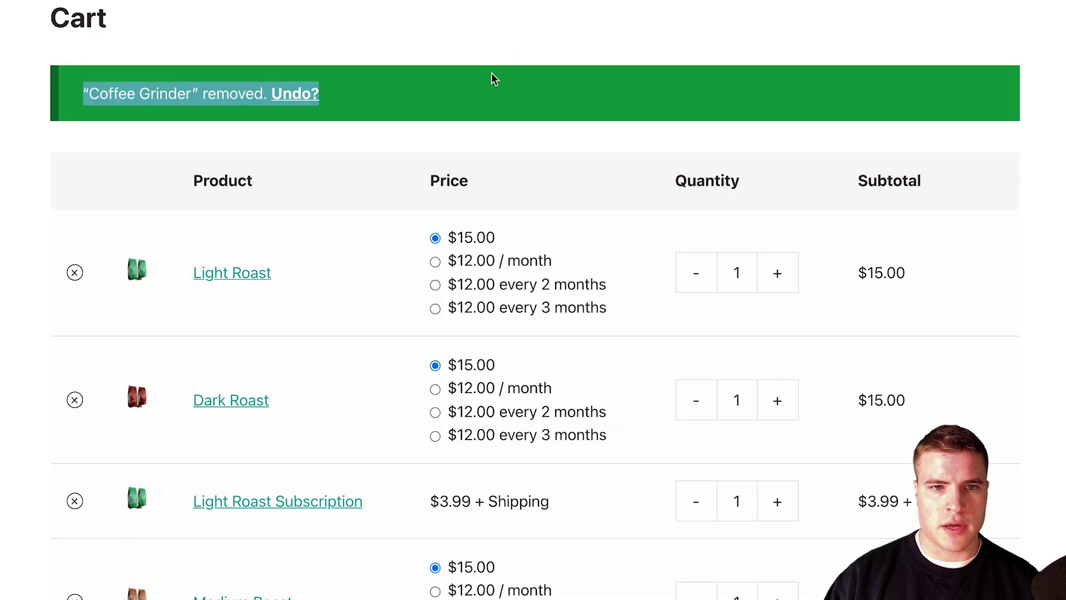
pyautogui.click(496, 102)
pyautogui.scroll(1, 477, 125)
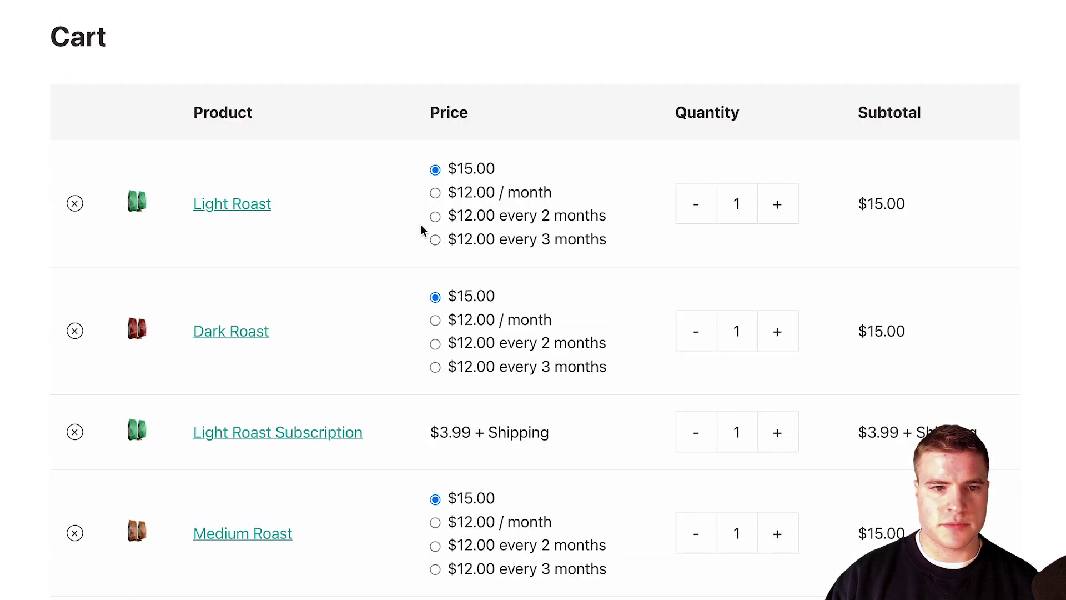
# - Remove Light Roast and Dark Roast from the cart, then delete the line 6 filter from the snippet
pyautogui.click(74, 204)
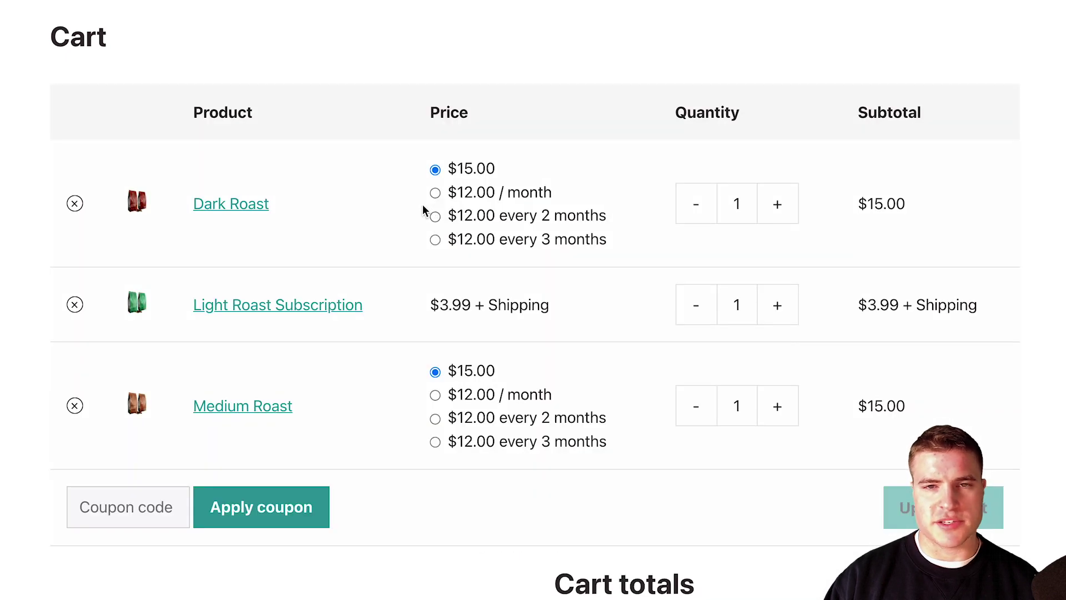
pyautogui.click(74, 203)
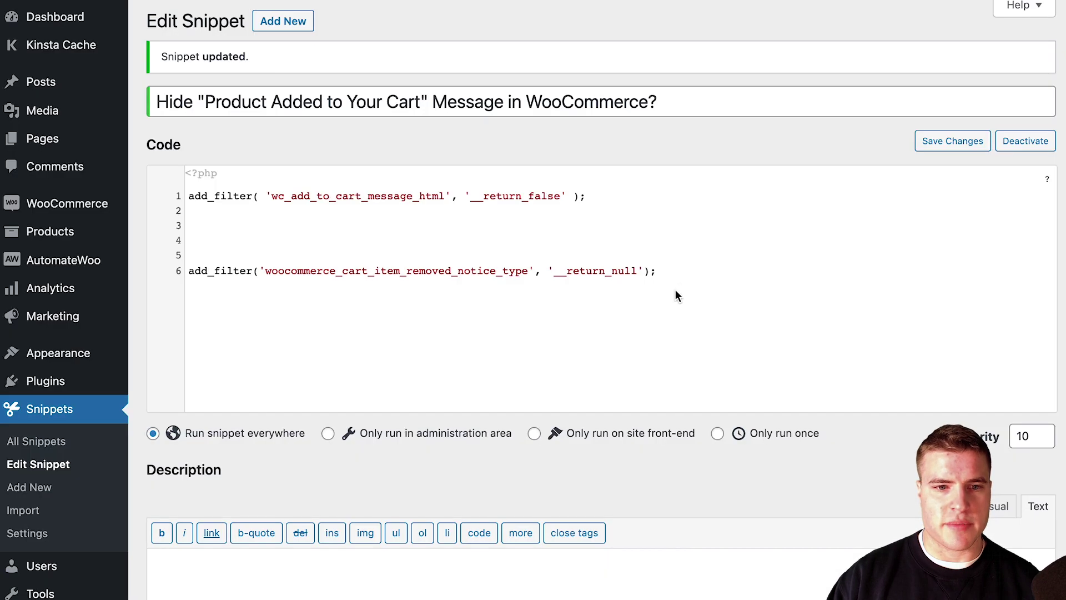
pyautogui.moveTo(675, 275); pyautogui.dragTo(178, 271)
pyautogui.press('BackSpace')
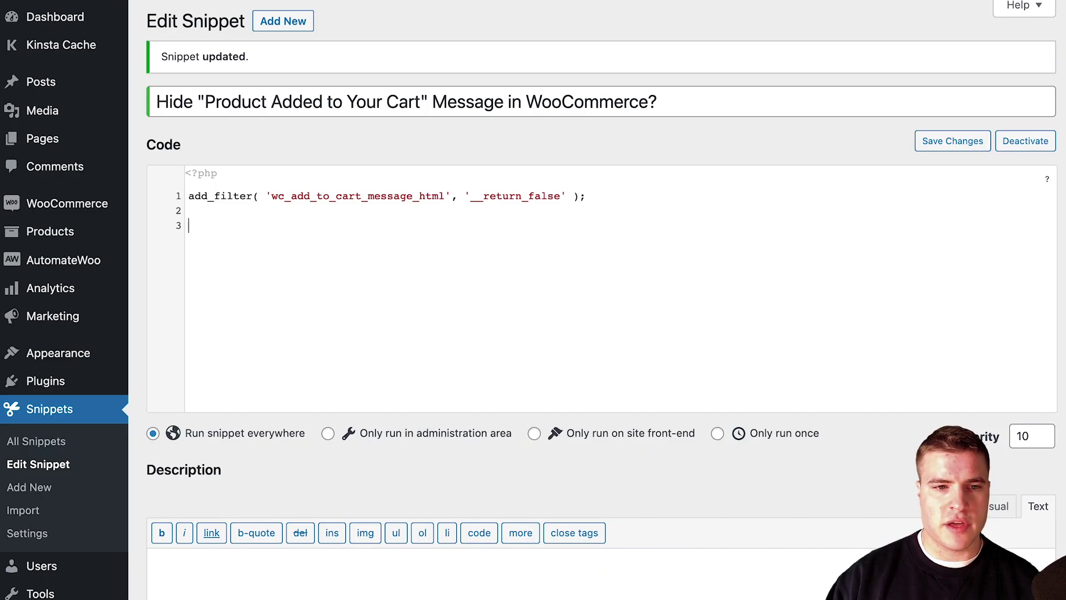
# - Save the snippet without the removed-notice filter and remove Medium Roast, bringing its notice back
pyautogui.scroll(-1, 215, 391)
pyautogui.hotkey('ctrl', 's')
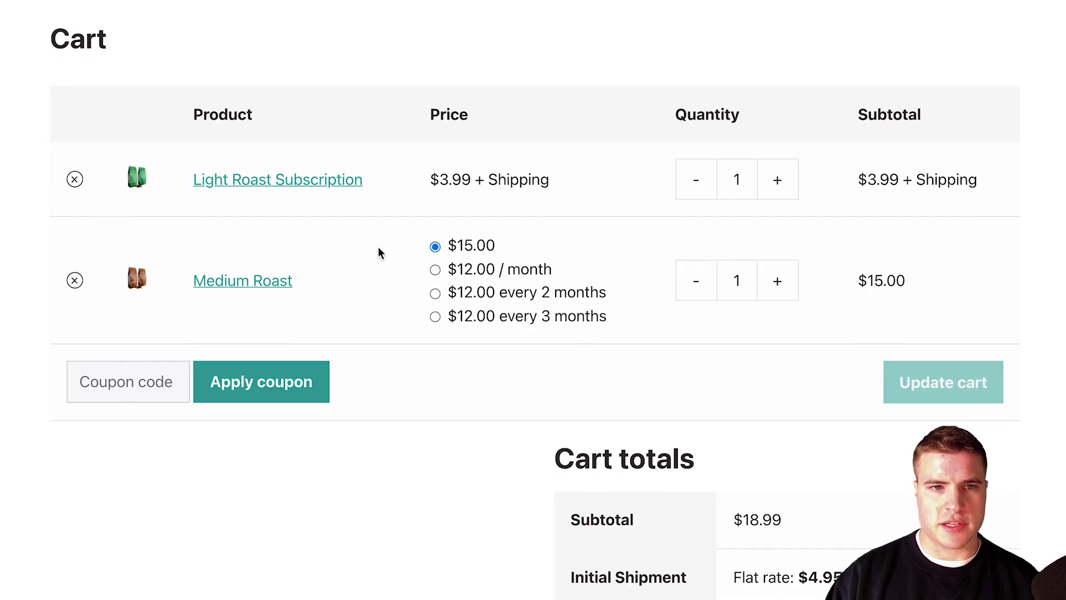
pyautogui.click(73, 298)
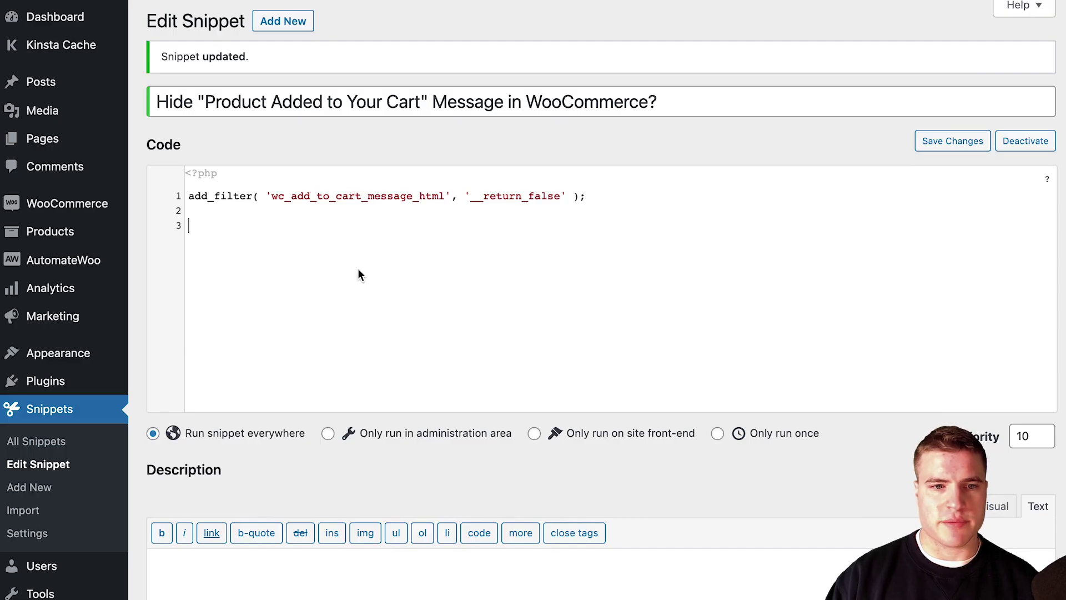
pyautogui.press('super+Tab')
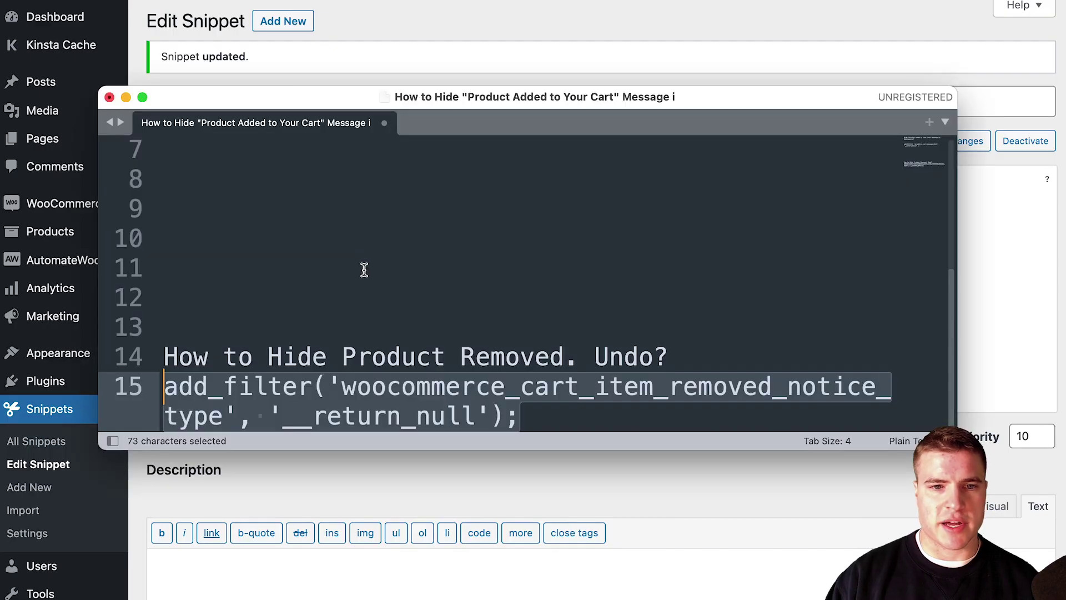
# - Paste the removed-notice filter back onto line 3, save, then cut it out again
pyautogui.click(420, 39)
pyautogui.press('super+v')
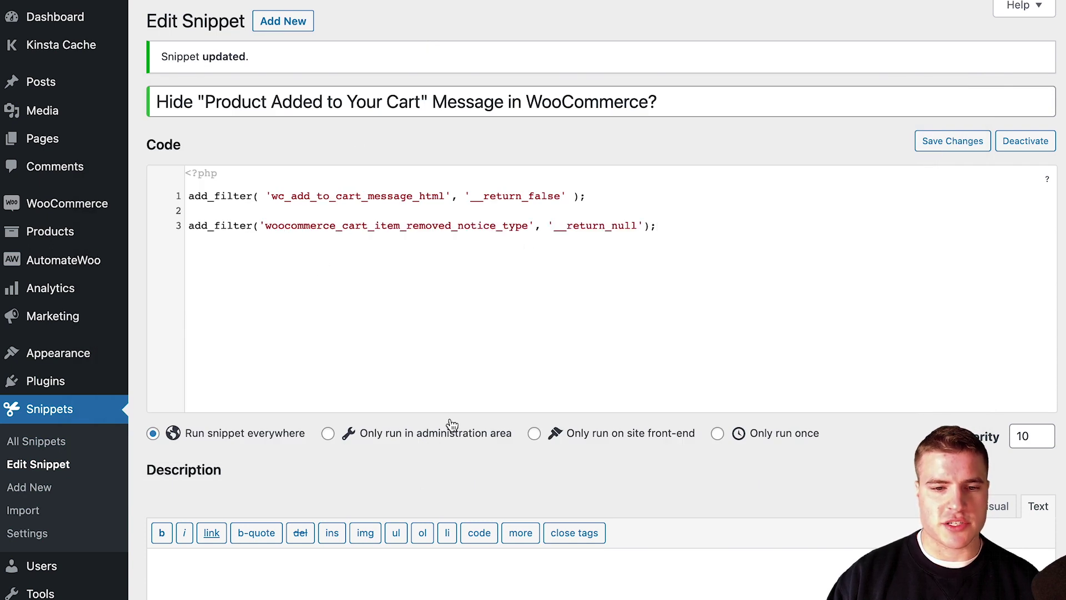
pyautogui.press('super+s')
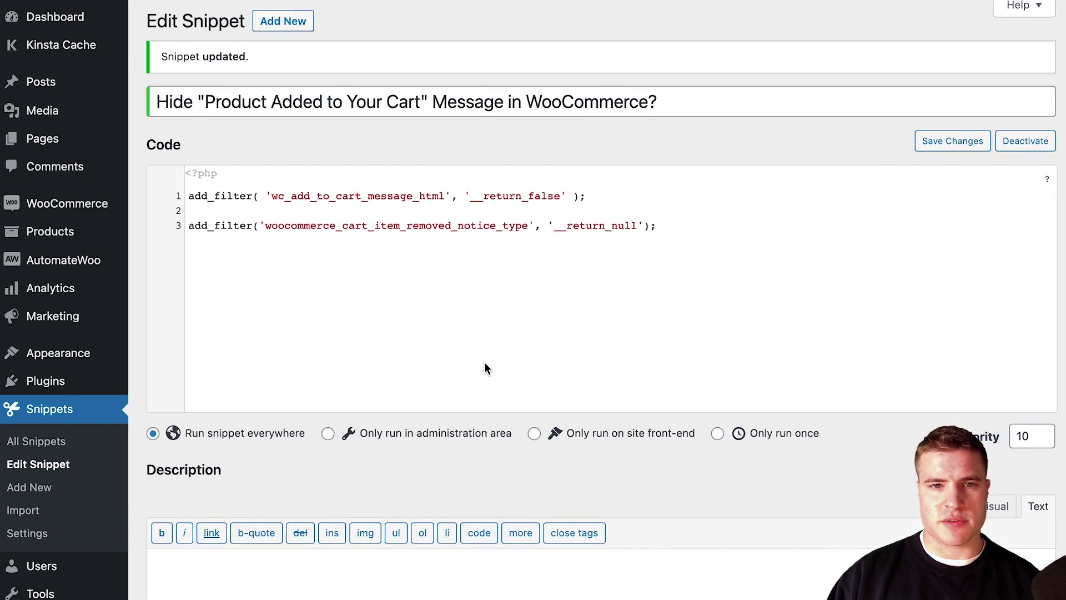
pyautogui.moveTo(658, 229); pyautogui.dragTo(189, 226)
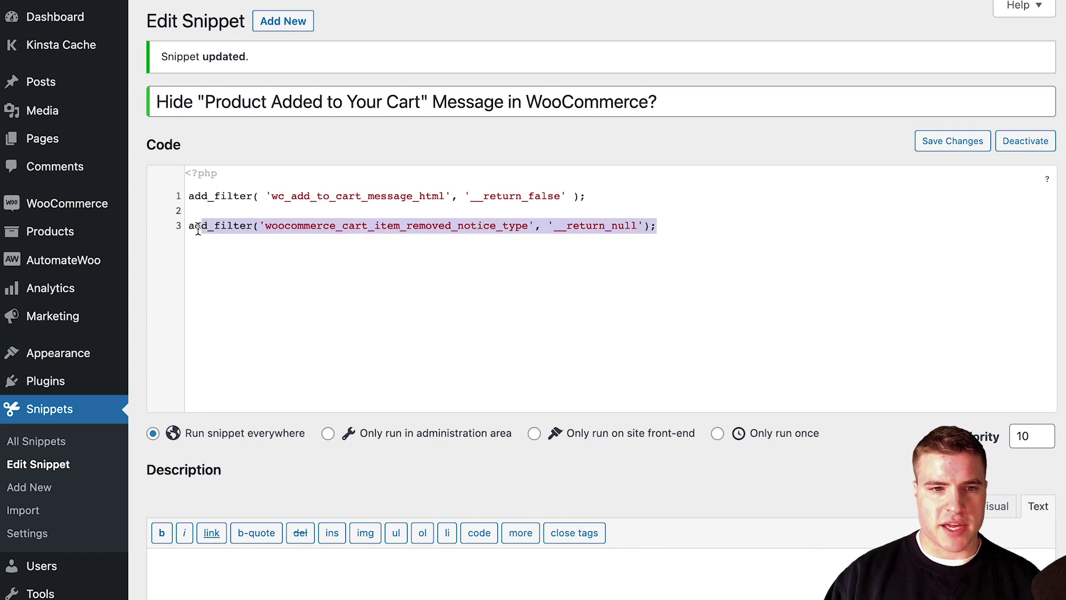
pyautogui.press('BackSpace')
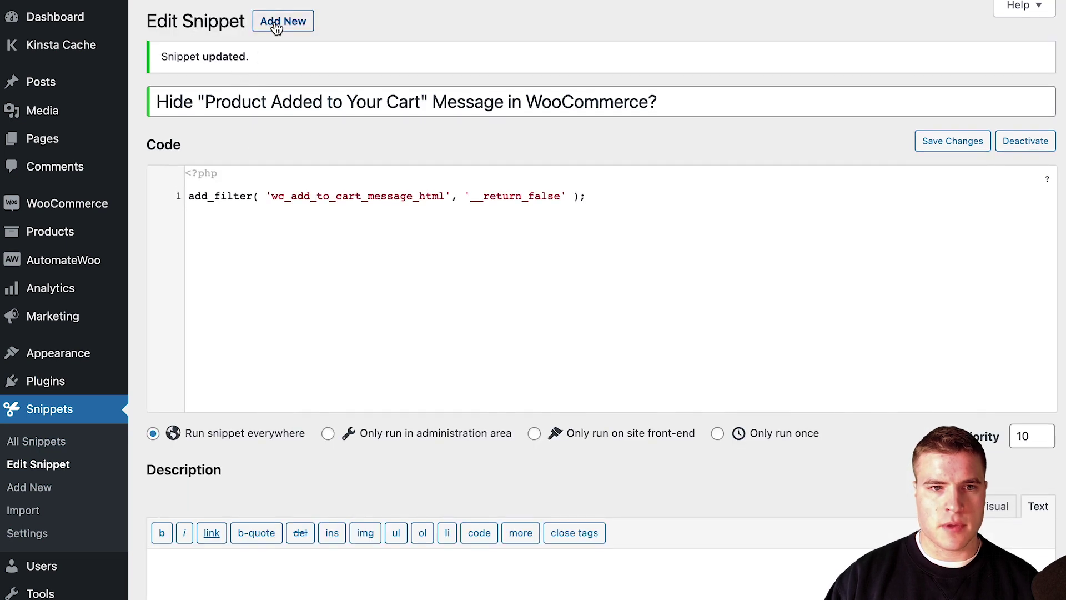
# - Create a new snippet holding that filter, titled 'How to Hide Product Removed. Undo?'
pyautogui.click(270, 20)
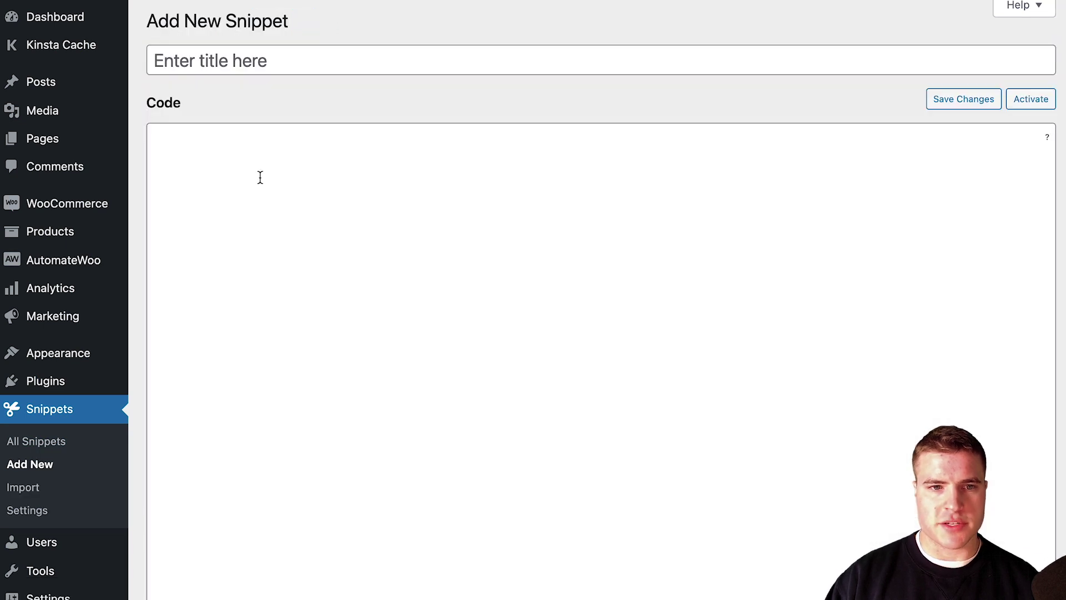
pyautogui.press('super+v')
pyautogui.press('super+Tab')
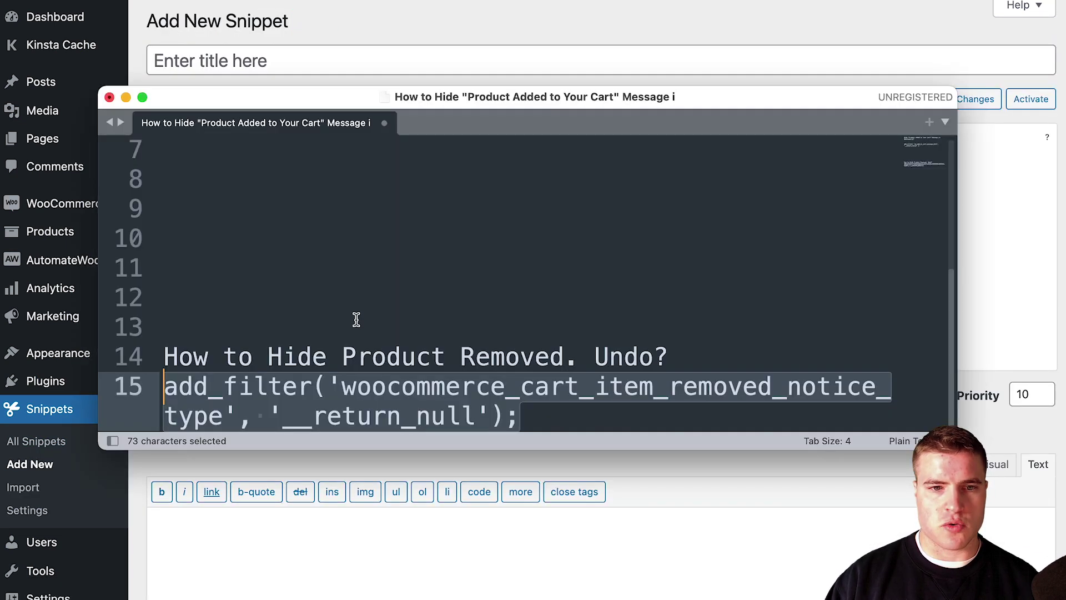
pyautogui.moveTo(682, 357); pyautogui.dragTo(86, 342)
pyautogui.press('super+c')
pyautogui.click(333, 66)
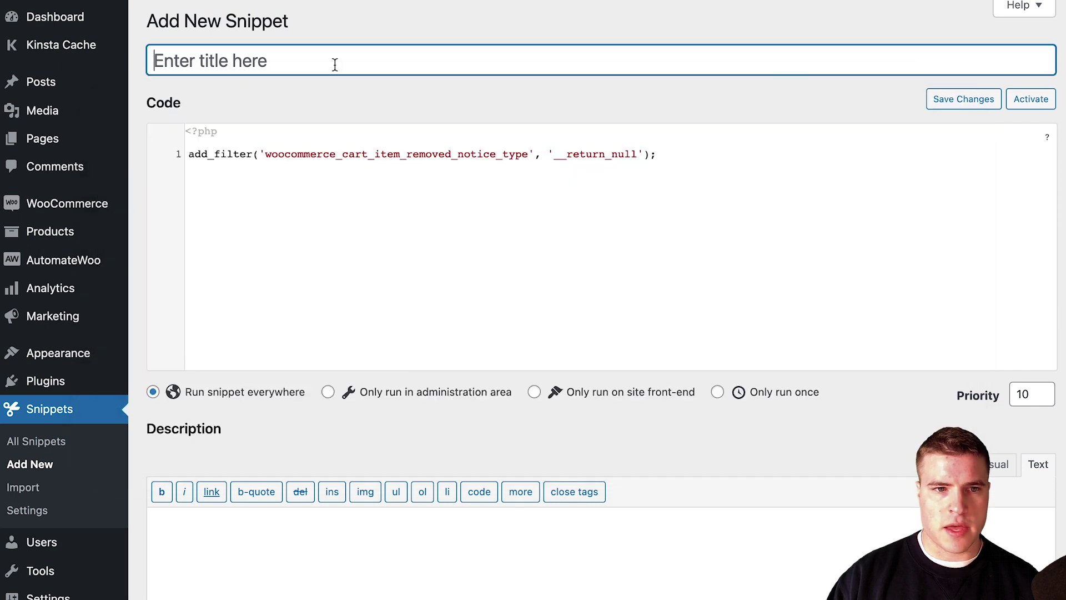
pyautogui.press('super+v')
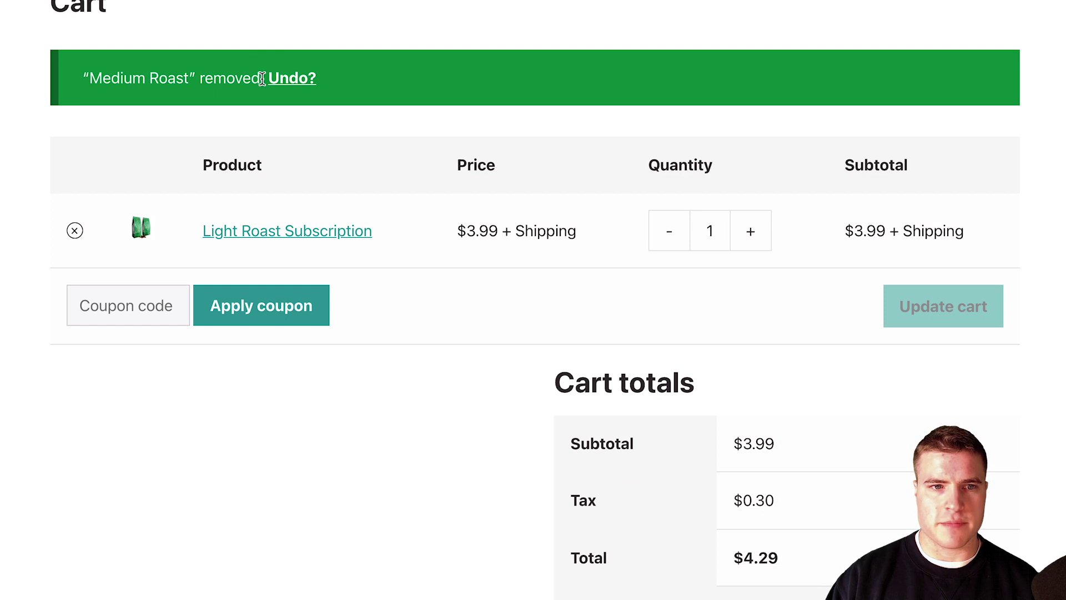
# - Inspect the Medium Roast removed notice, then remove Light Roast Subscription to empty the cart
pyautogui.moveTo(261, 77); pyautogui.dragTo(245, 78)
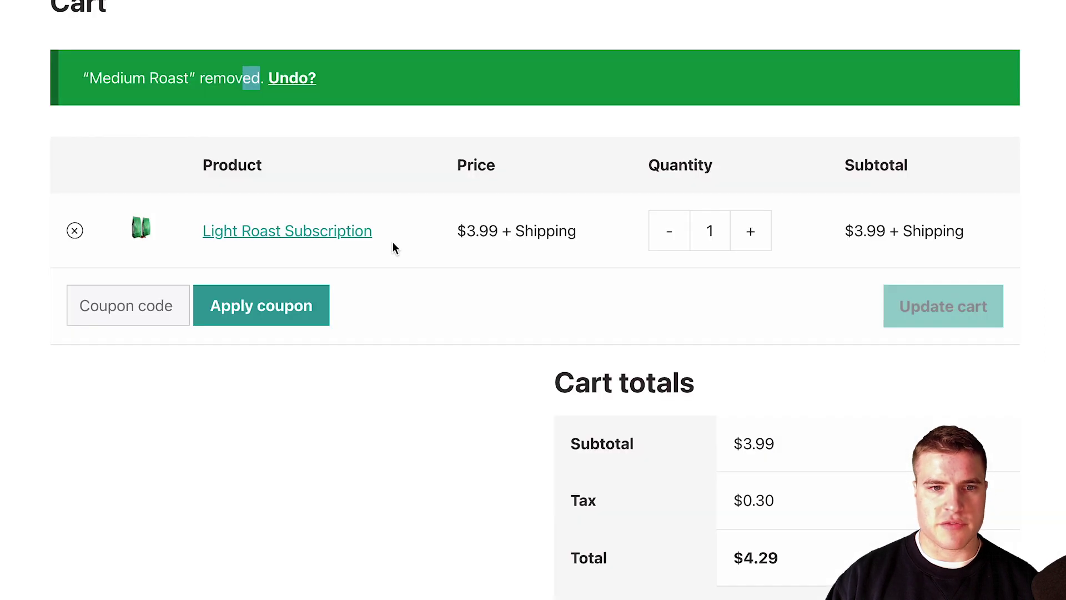
pyautogui.scroll(3, 405, 262)
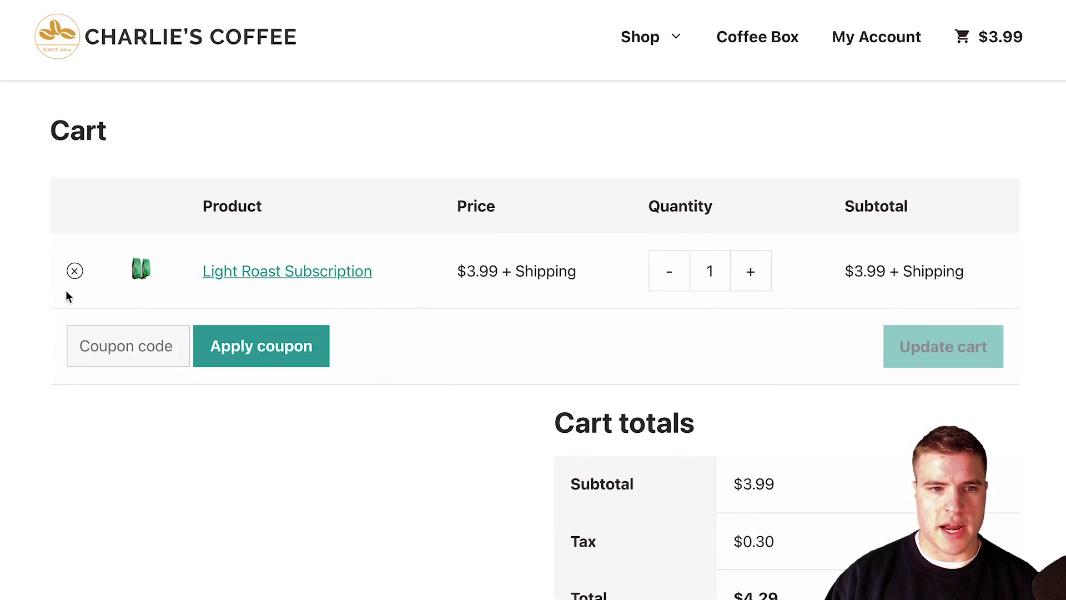
pyautogui.click(76, 276)
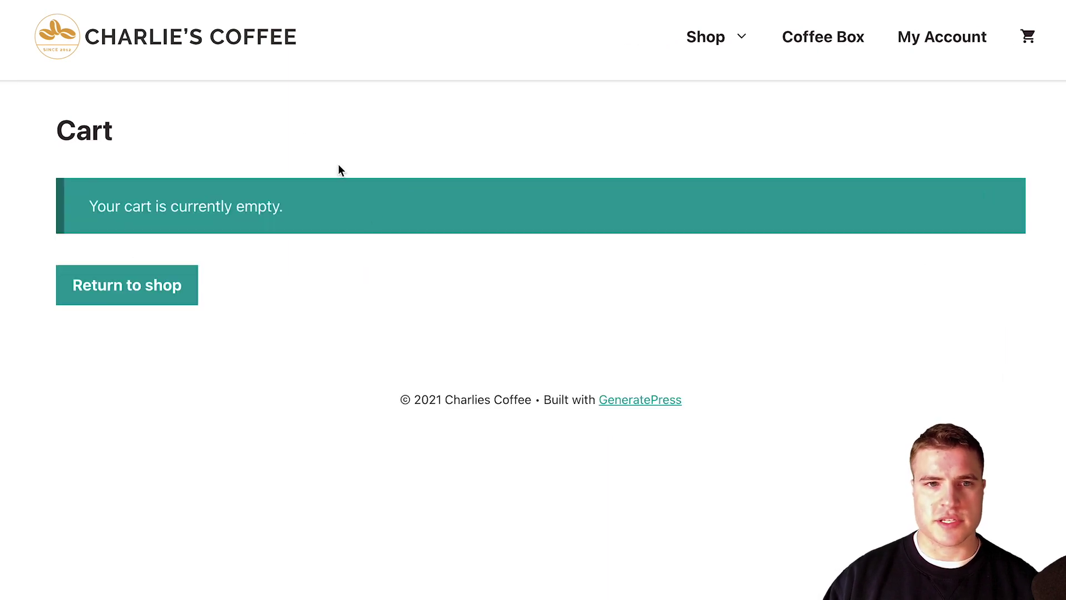
# - Add Light Roast to the cart from the Shop, then remove it from the cart
pyautogui.click(272, 45)
pyautogui.click(249, 577)
pyautogui.click(722, 308)
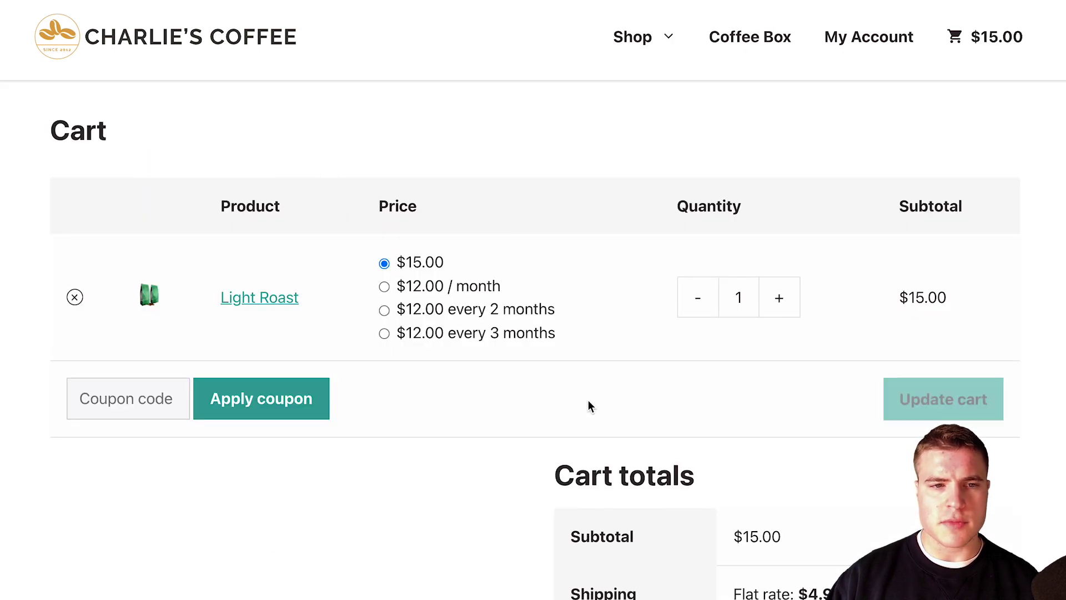
pyautogui.click(74, 297)
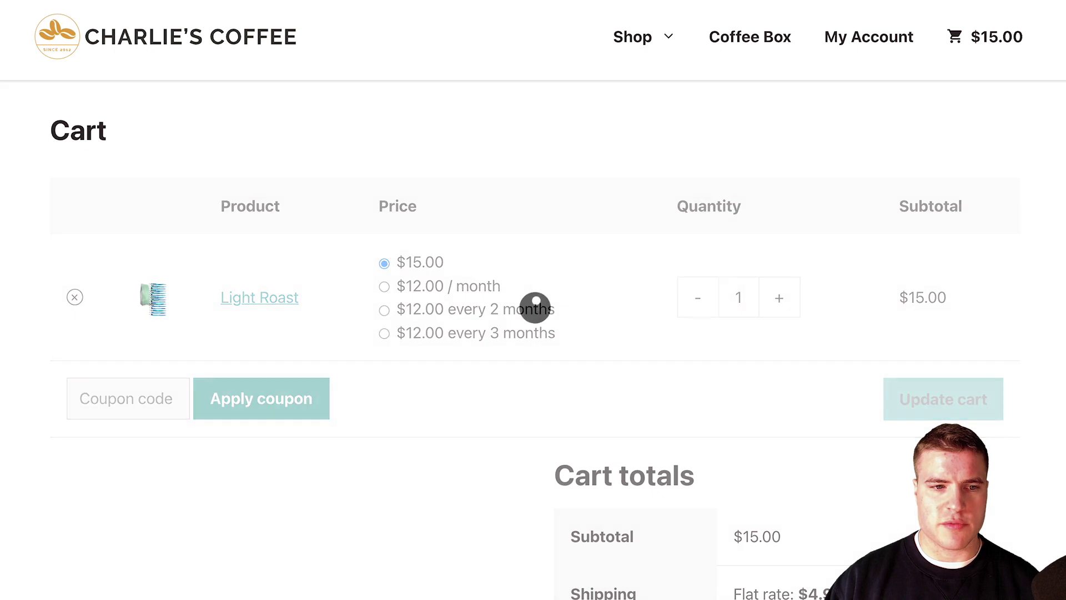